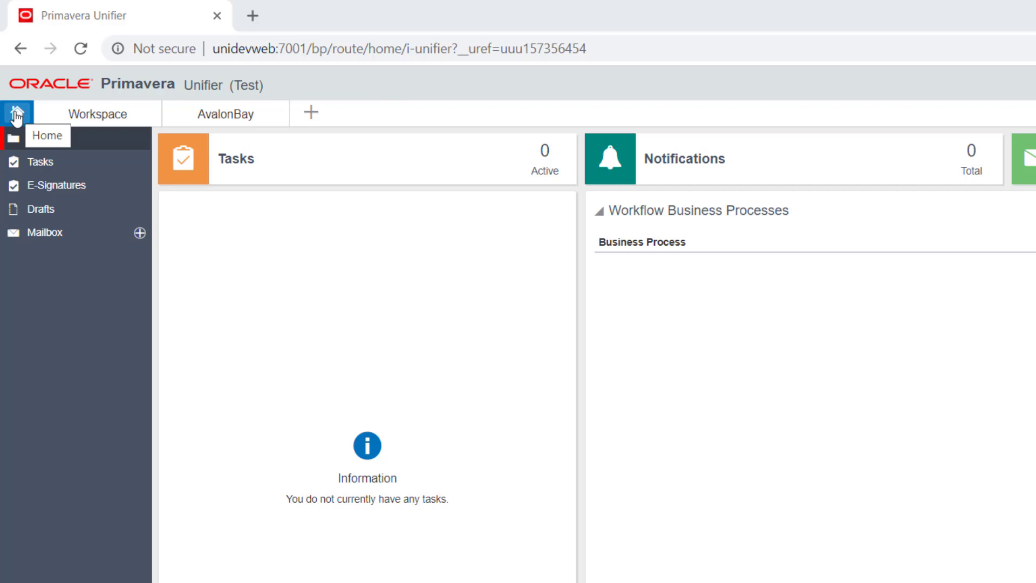
# Go to the home page and close the open Workspace and AvalonBay locations.
pyautogui.click(17, 116)
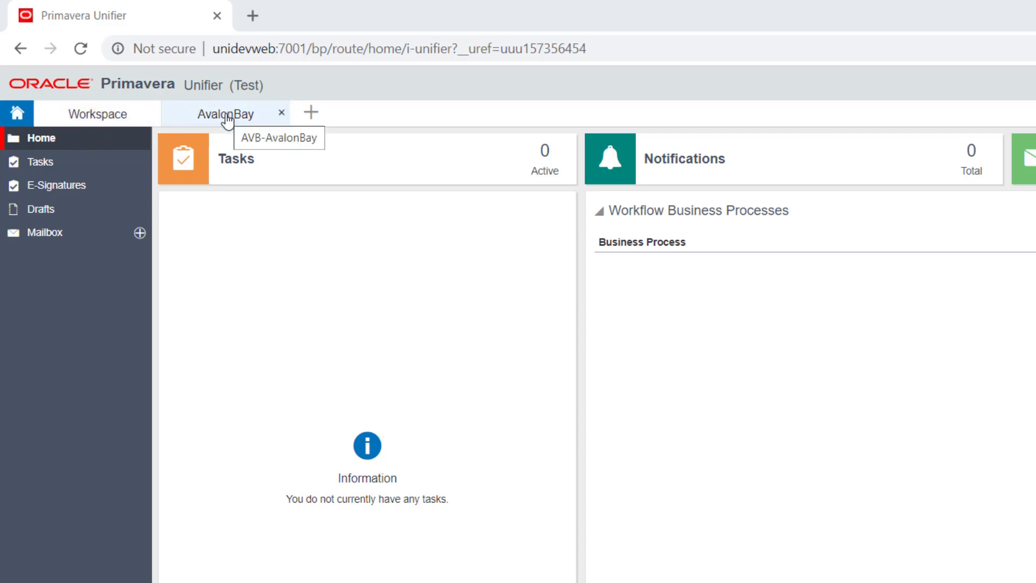
pyautogui.click(153, 115)
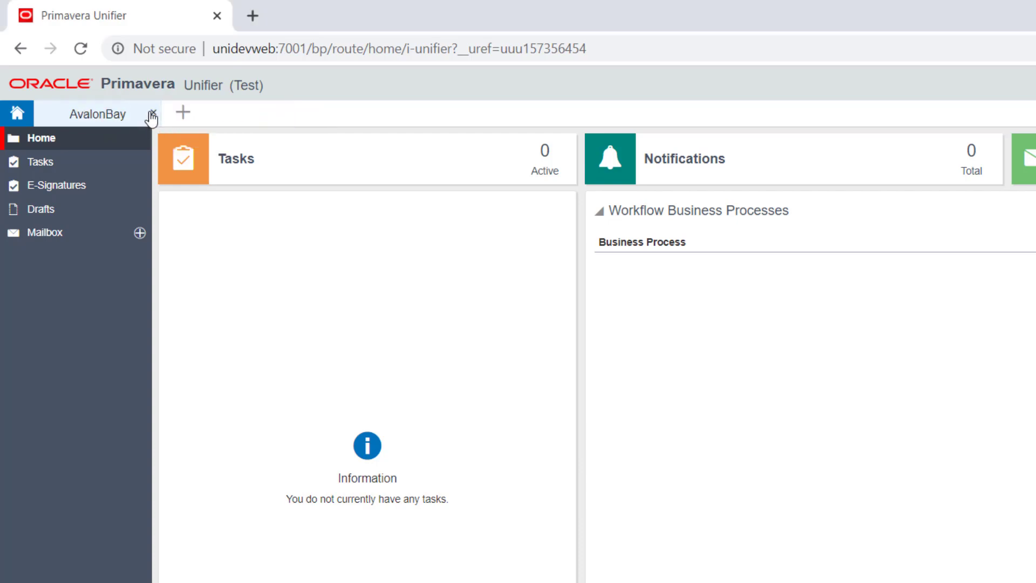
pyautogui.click(153, 114)
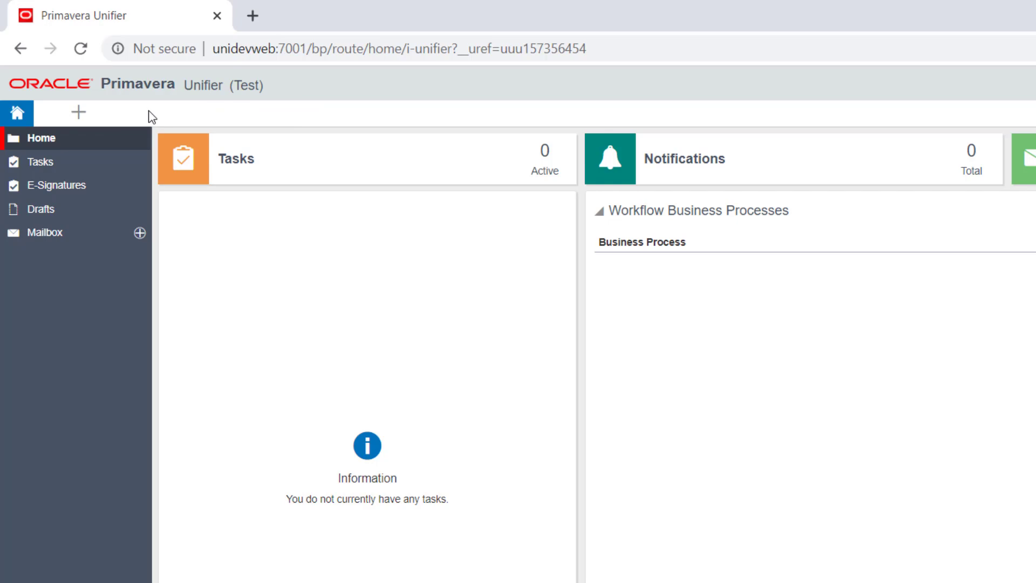
# Open the recent MA0903 NC Avalon Hingham Shipyard III project and display its Construction Contract log under Commitments.
pyautogui.click(79, 112)
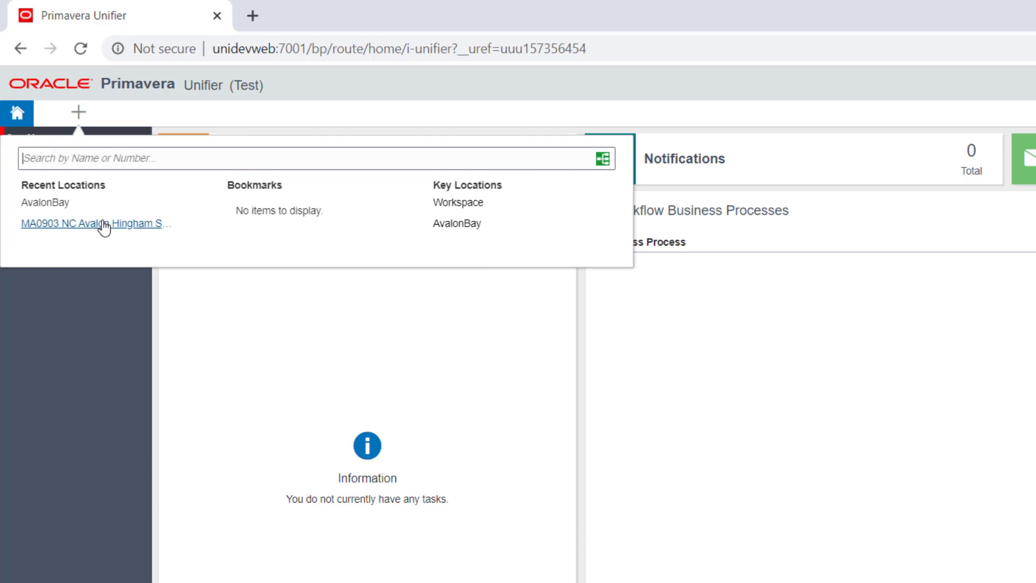
pyautogui.click(104, 224)
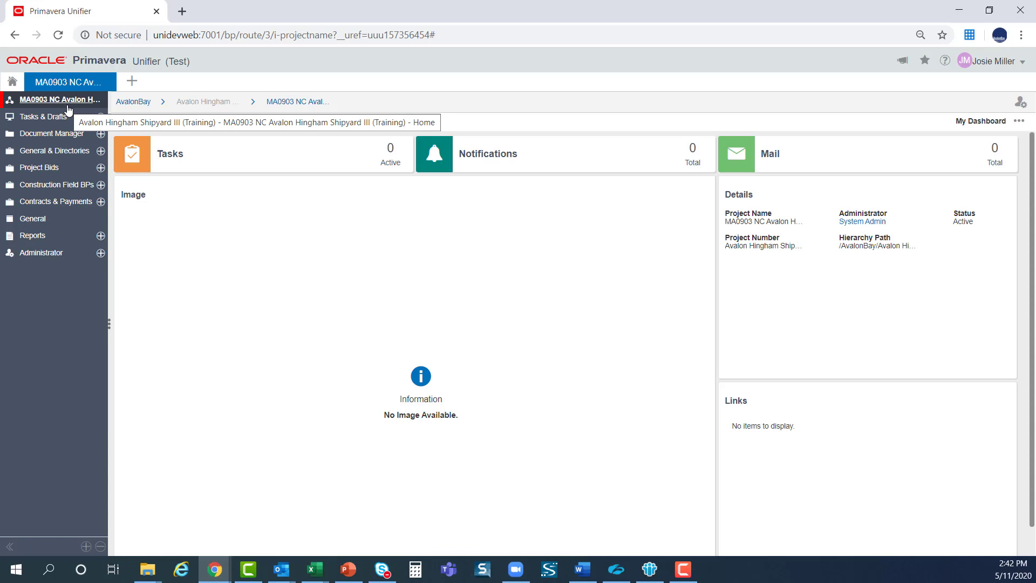
pyautogui.click(72, 202)
pyautogui.click(73, 220)
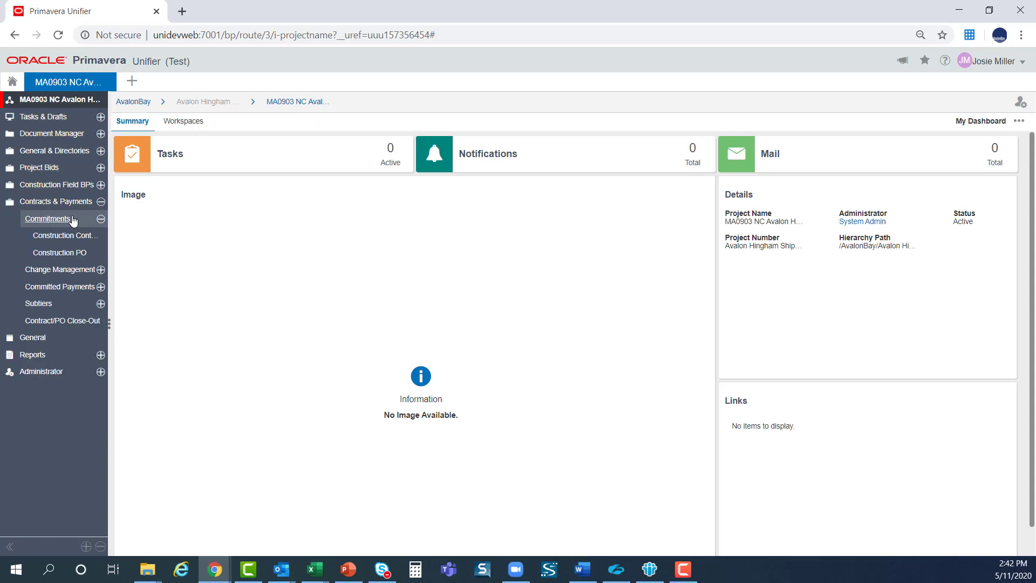
pyautogui.click(75, 235)
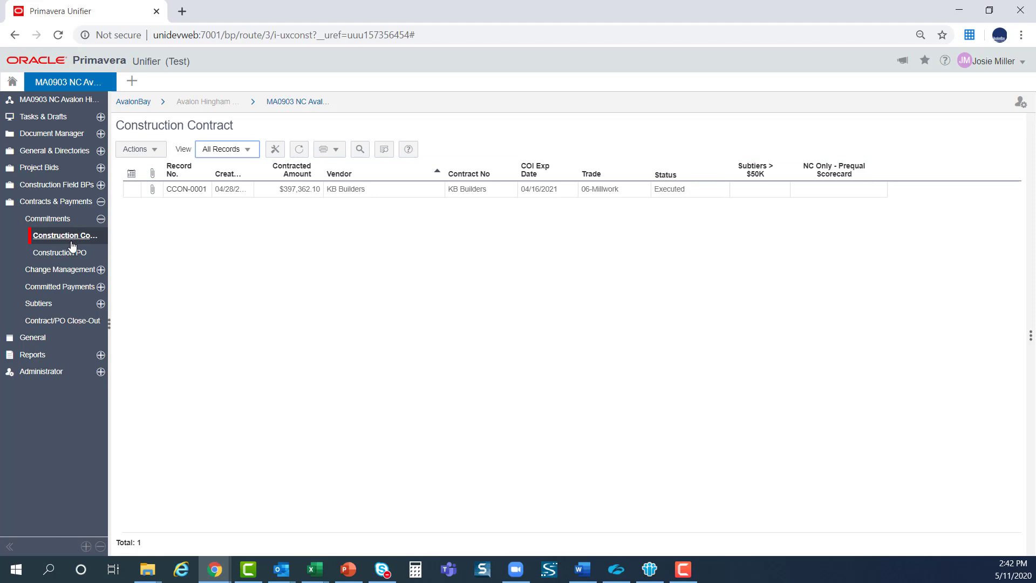
# Open the Construction Pay App log under Committed Payments and start a new pay app record.
pyautogui.click(64, 289)
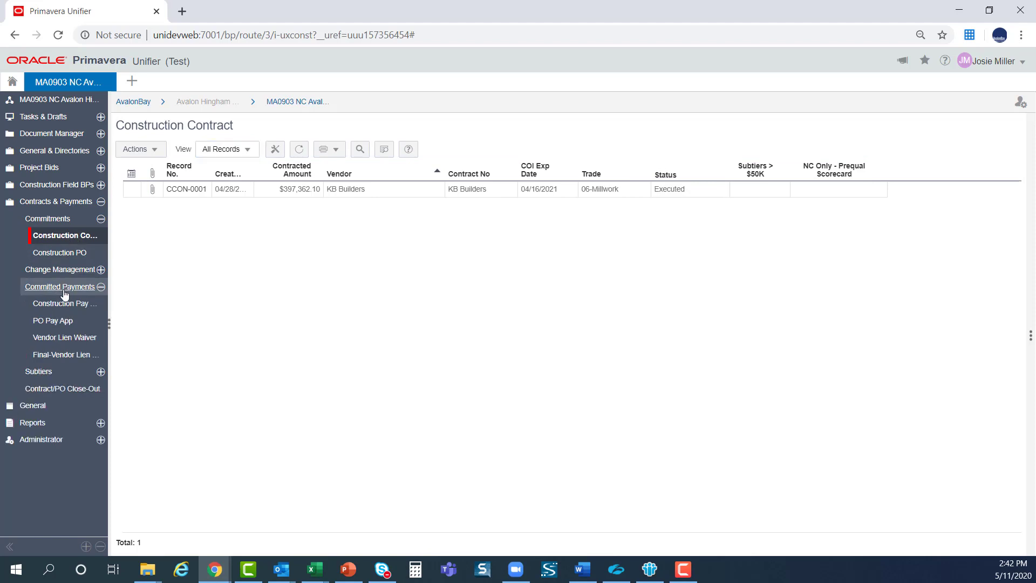
pyautogui.click(72, 303)
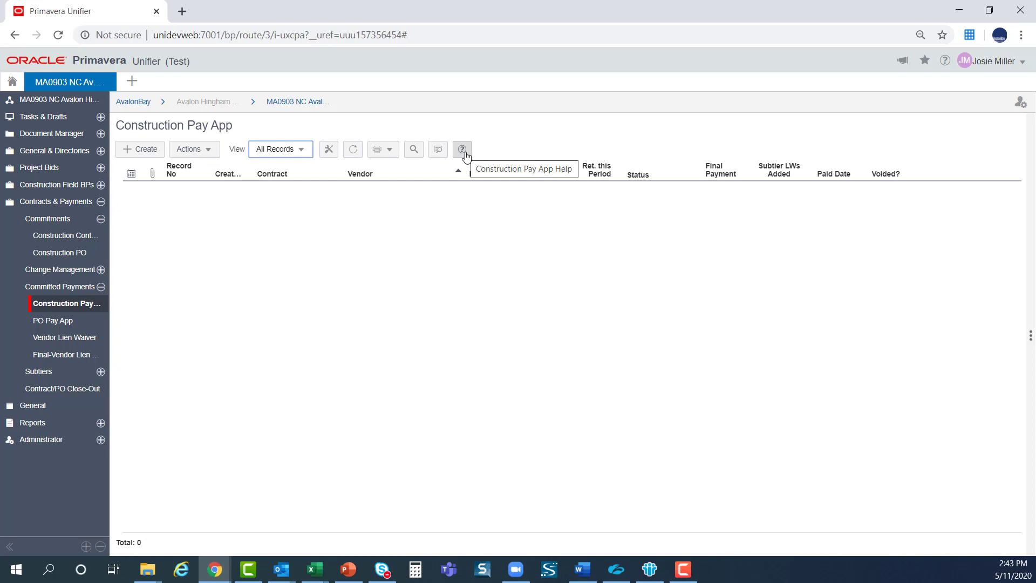
pyautogui.click(143, 156)
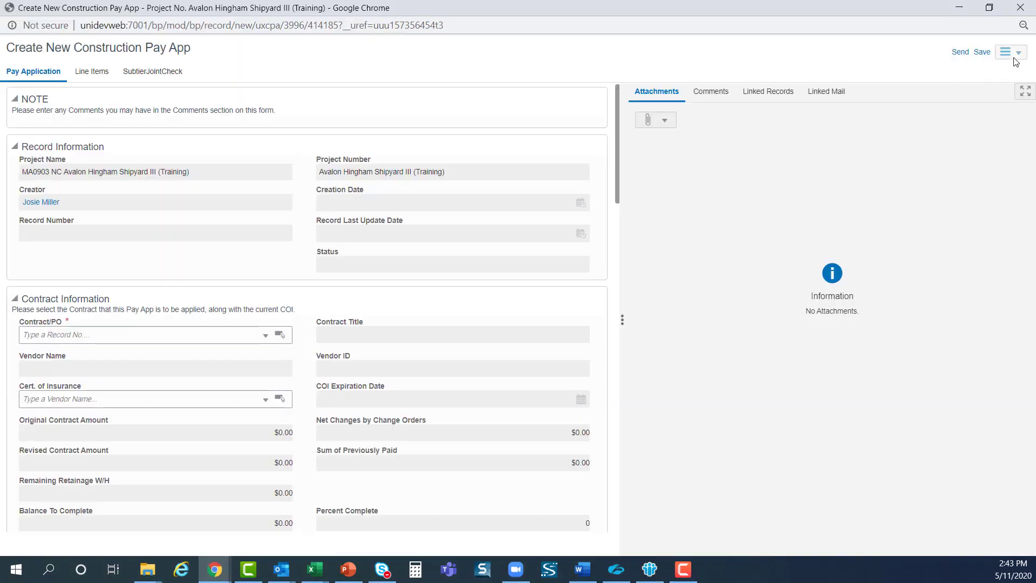
pyautogui.click(1015, 56)
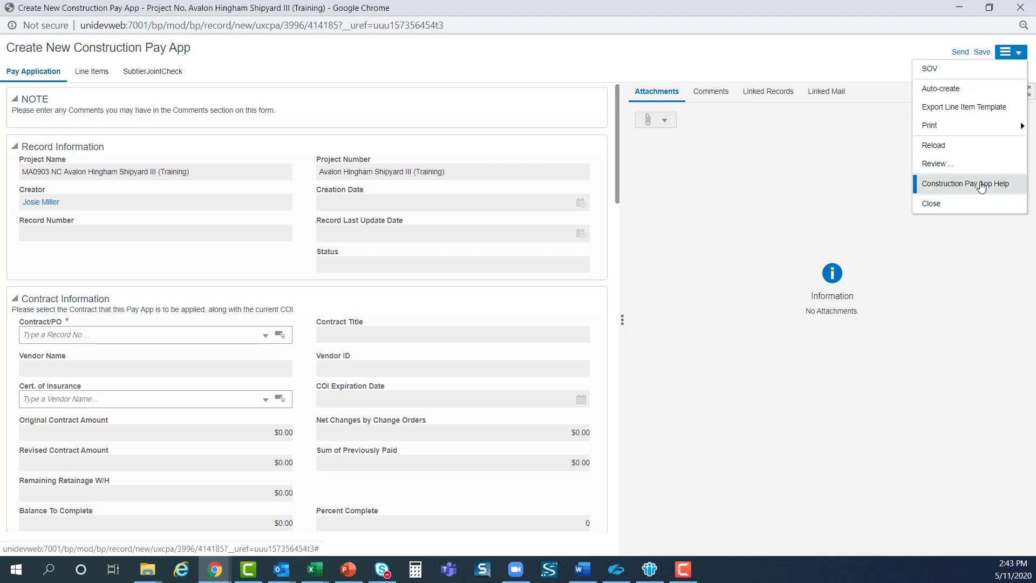
pyautogui.click(737, 49)
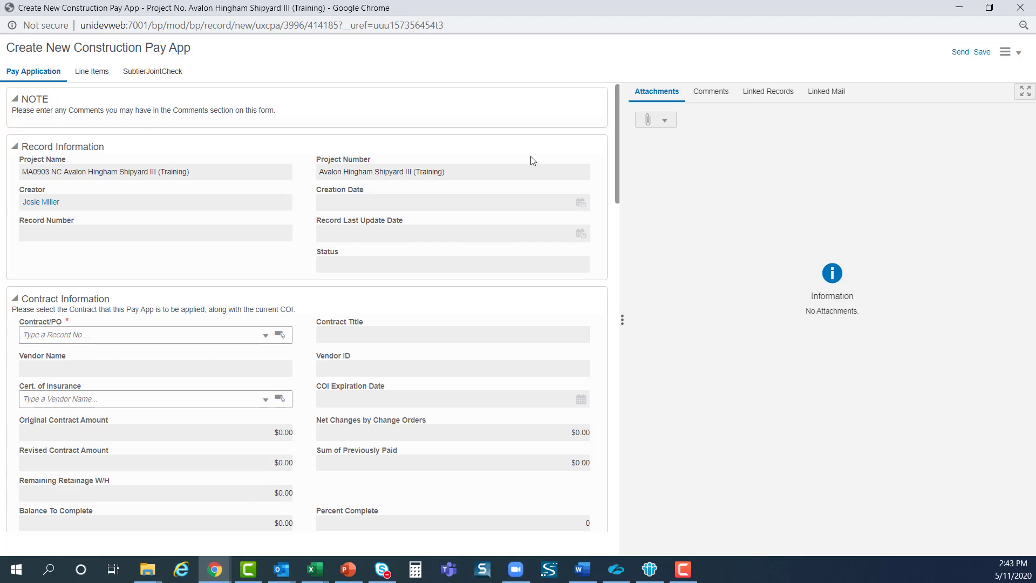
pyautogui.moveTo(616, 151)
pyautogui.mouseDown()
pyautogui.moveTo(613, 285)
pyautogui.moveTo(599, 254)
pyautogui.moveTo(617, 147)
pyautogui.mouseUp()
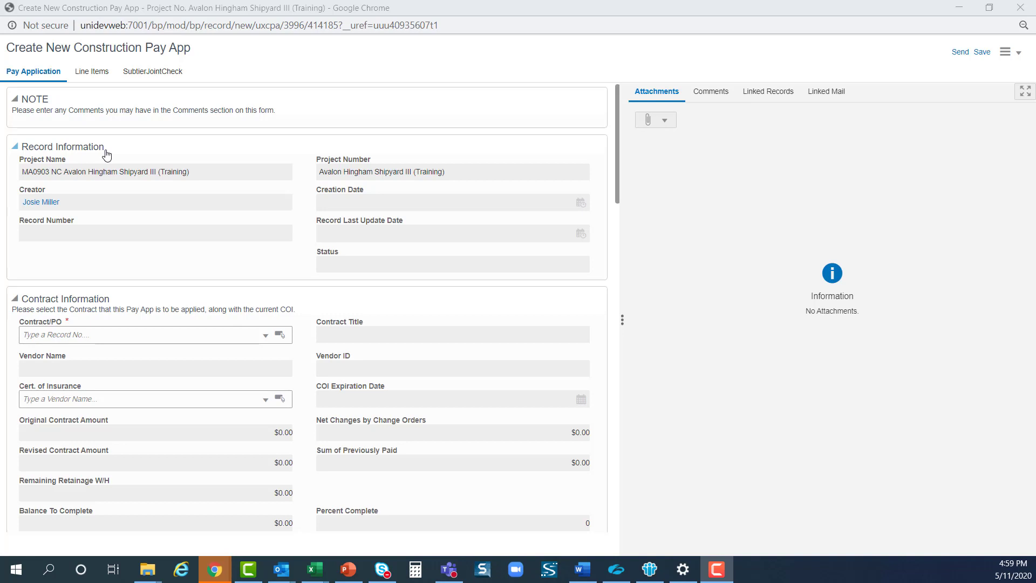
# Assign contract CCON-0001 to the pay app and select KB Builders as its certificate of insurance.
pyautogui.click(280, 336)
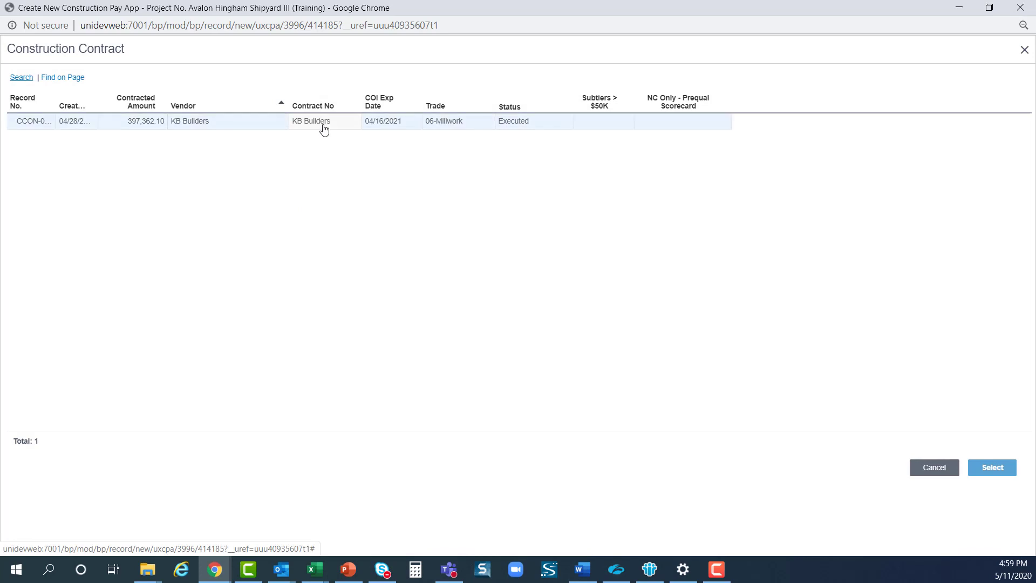
pyautogui.doubleClick(324, 122)
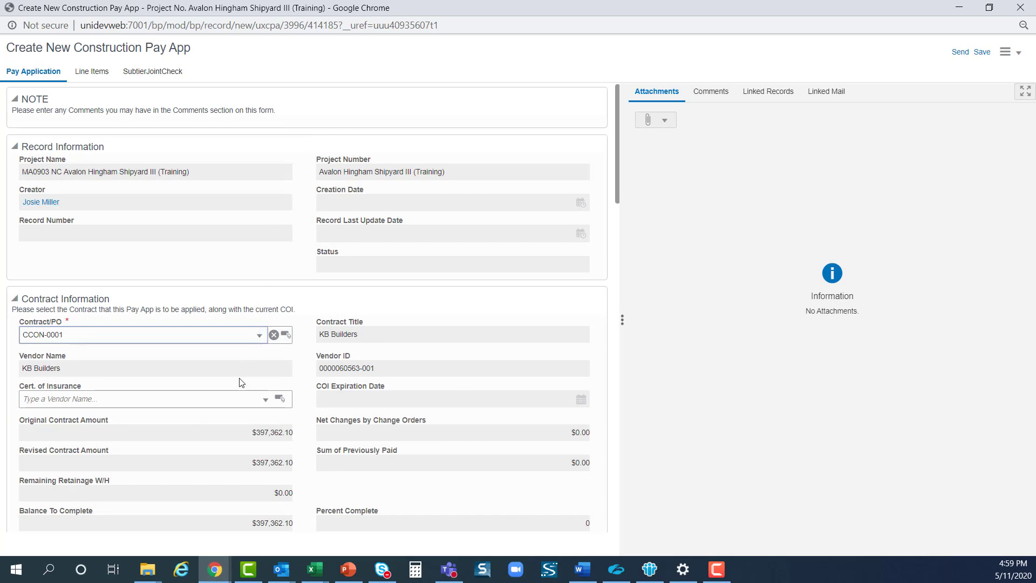
pyautogui.click(97, 399)
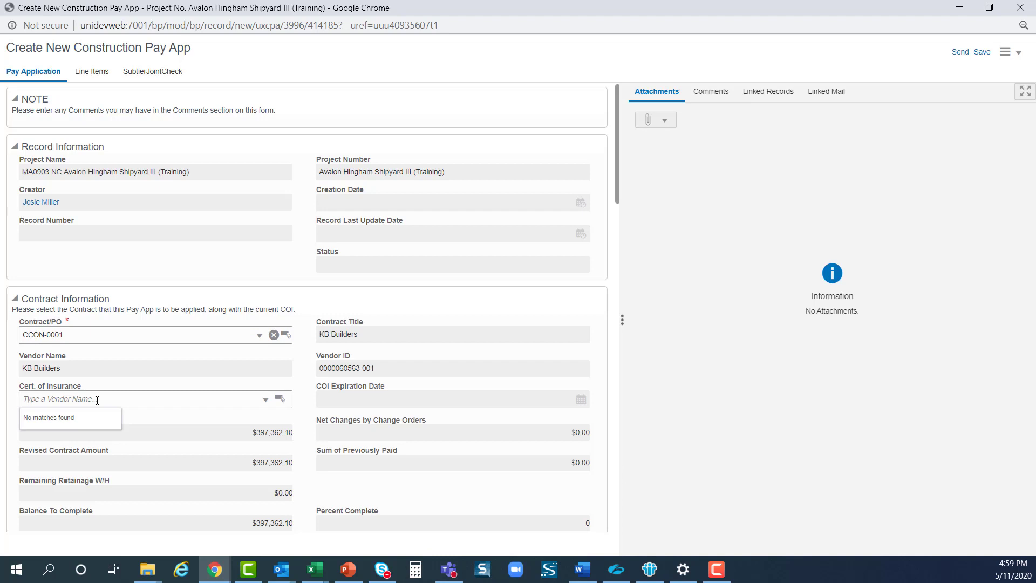
pyautogui.write('kb')
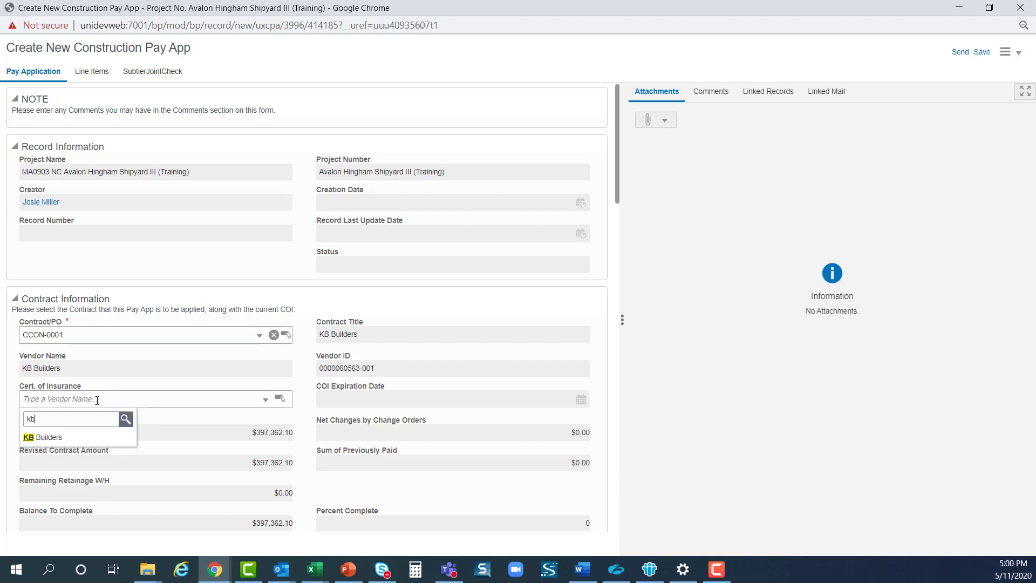
pyautogui.click(81, 437)
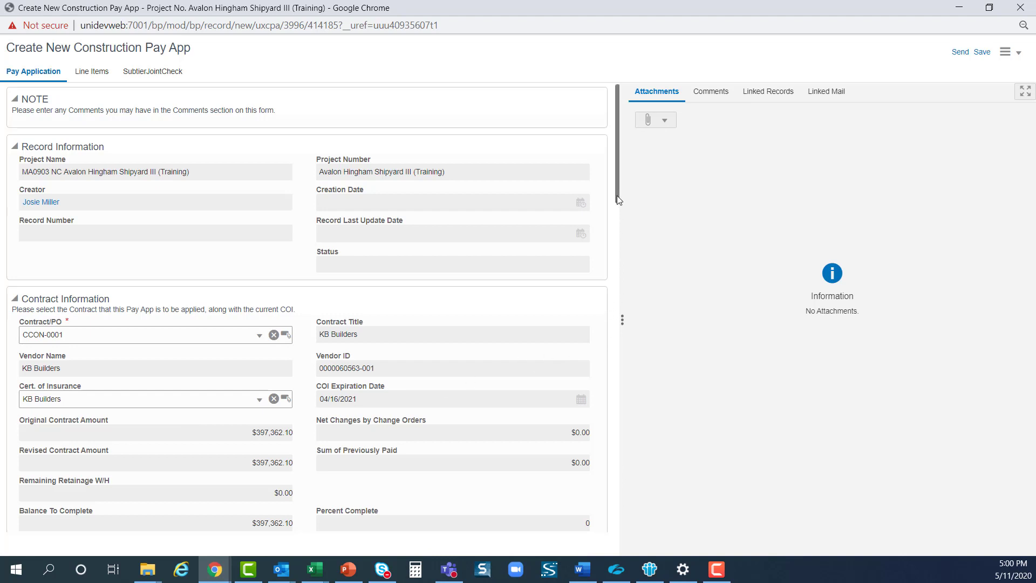
# Enter "enter those here" as the special payment instructions.
pyautogui.moveTo(618, 199); pyautogui.dragTo(640, 322)
pyautogui.click(407, 156)
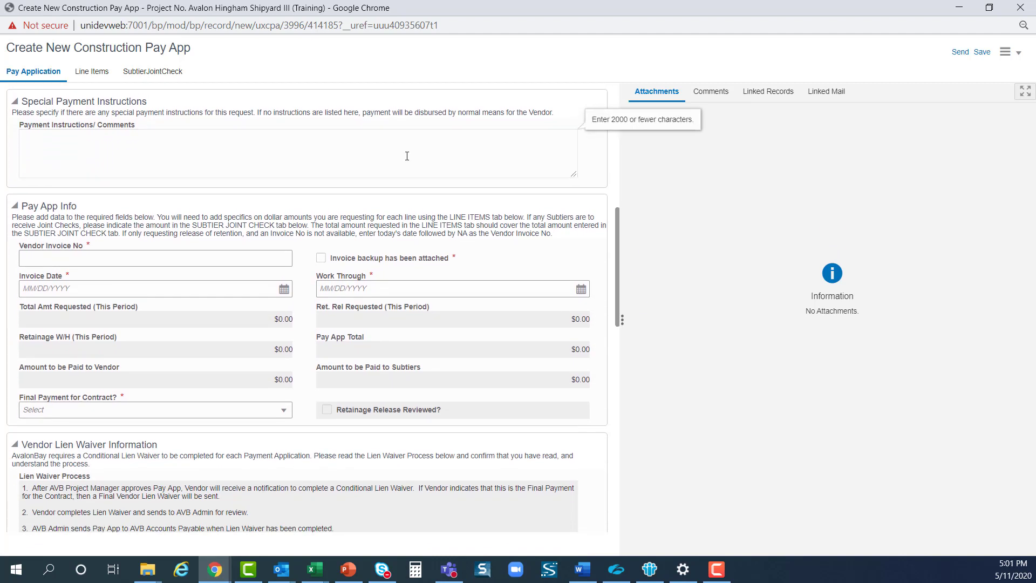
pyautogui.write('enter those here')
# Set the vendor invoice number to INV454, the invoice date to 05/11/2020 and Final Payment for Contract to No.
pyautogui.click(114, 258)
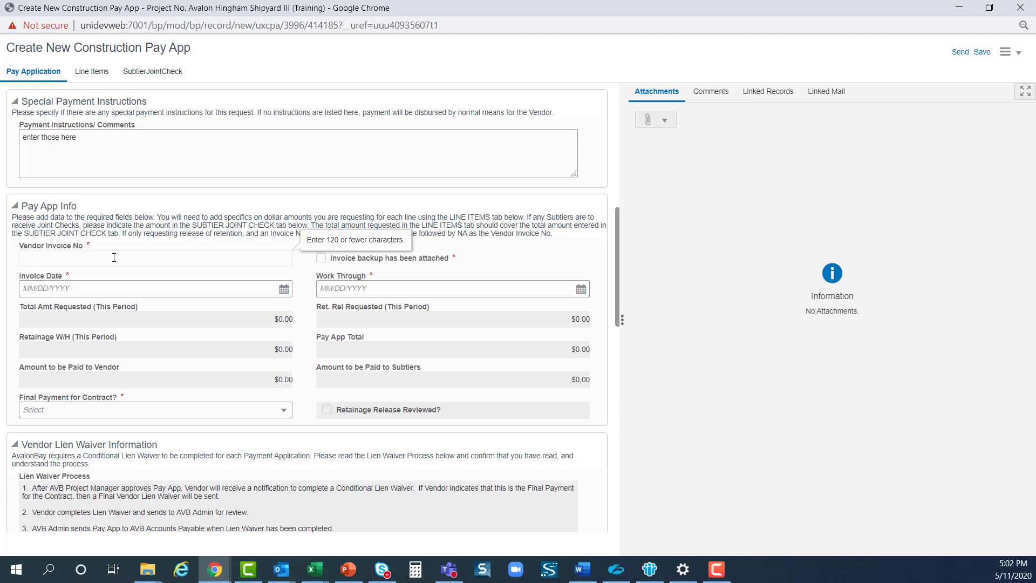
pyautogui.write('INV454')
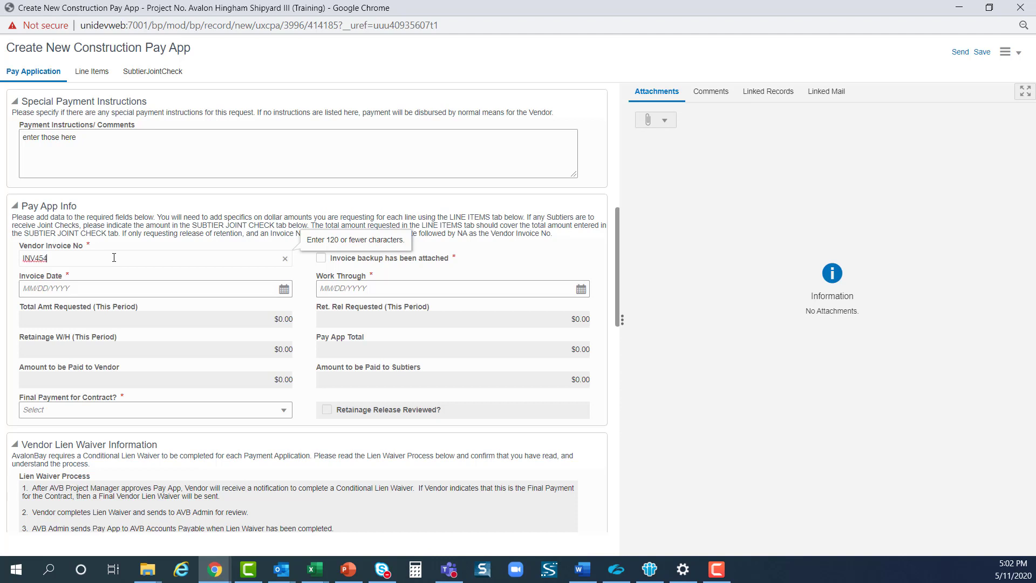
pyautogui.click(285, 295)
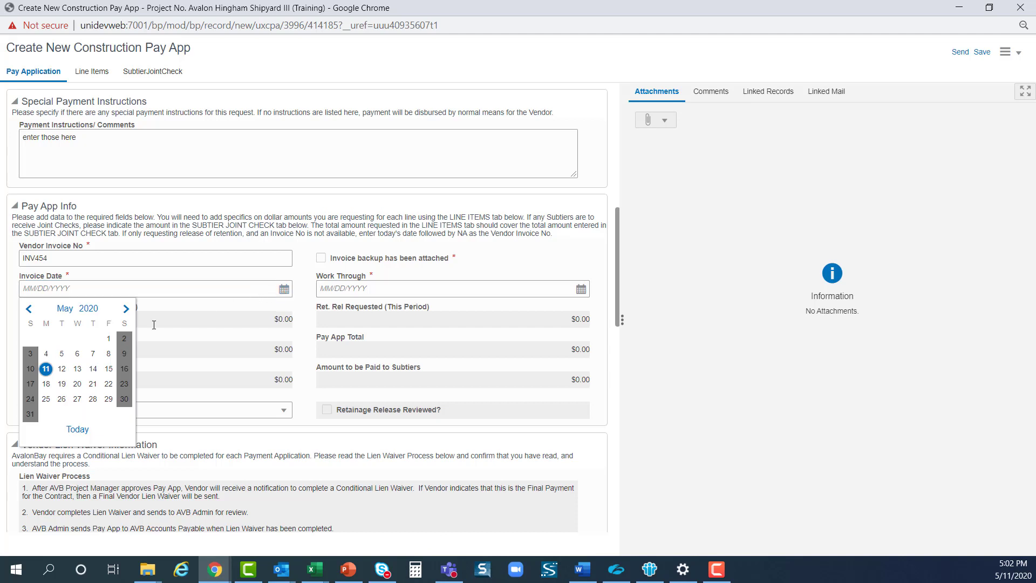
pyautogui.doubleClick(49, 370)
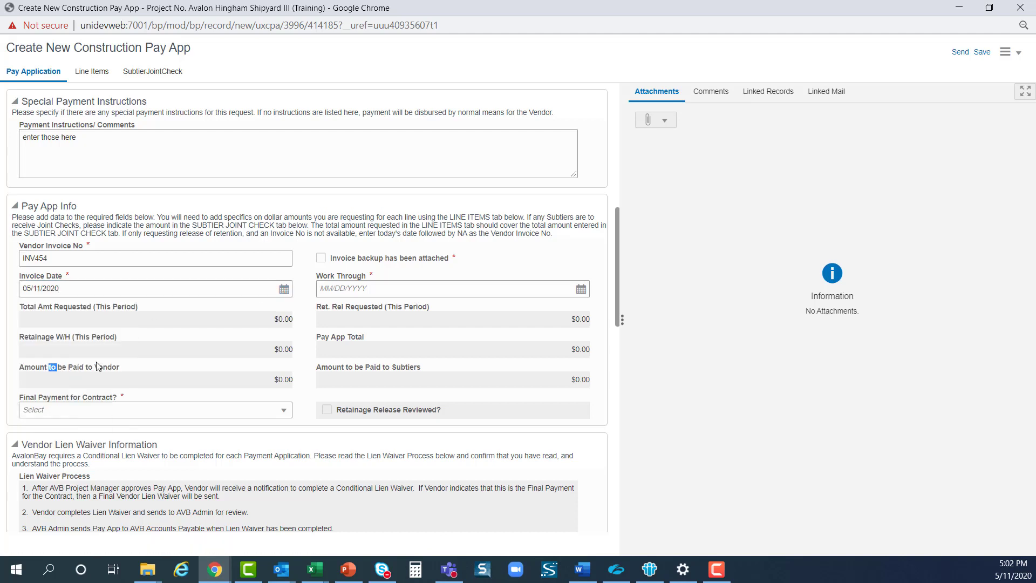
pyautogui.click(308, 300)
pyautogui.click(284, 415)
pyautogui.click(102, 439)
# Upload the file An Invoice - Testing 1.docx from the computer as an attachment to the pay app.
pyautogui.click(665, 121)
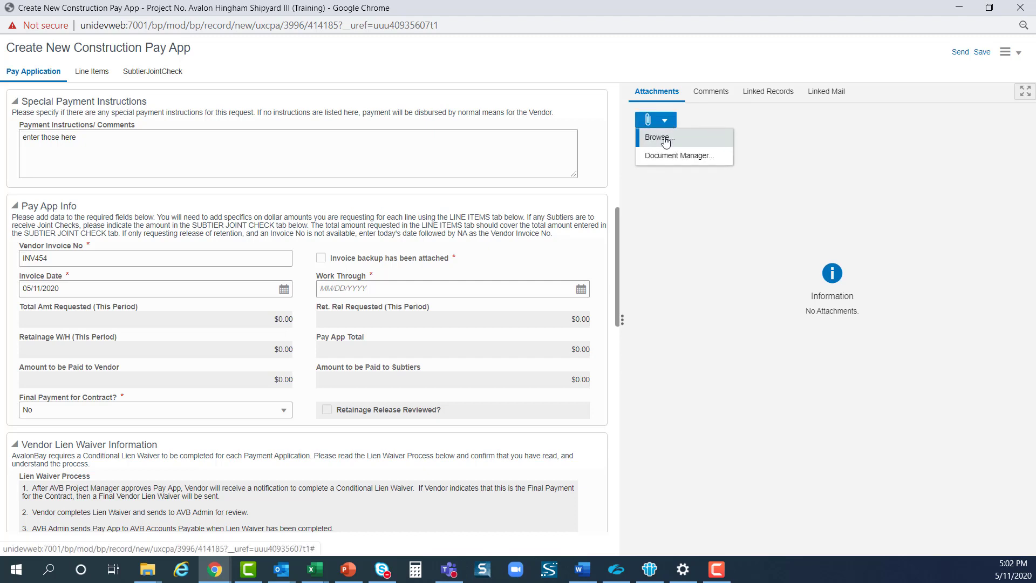
pyautogui.click(666, 141)
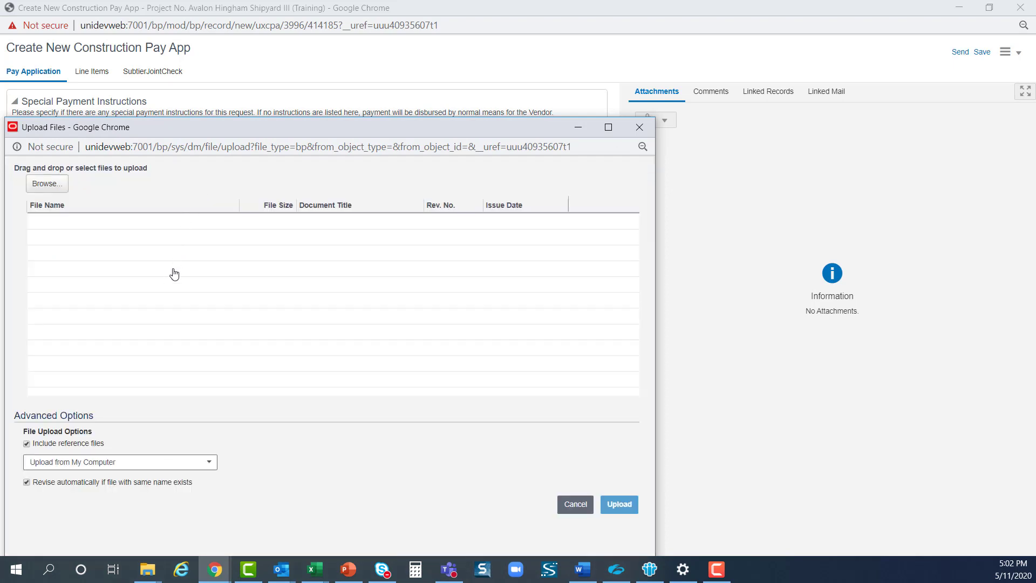
pyautogui.click(54, 186)
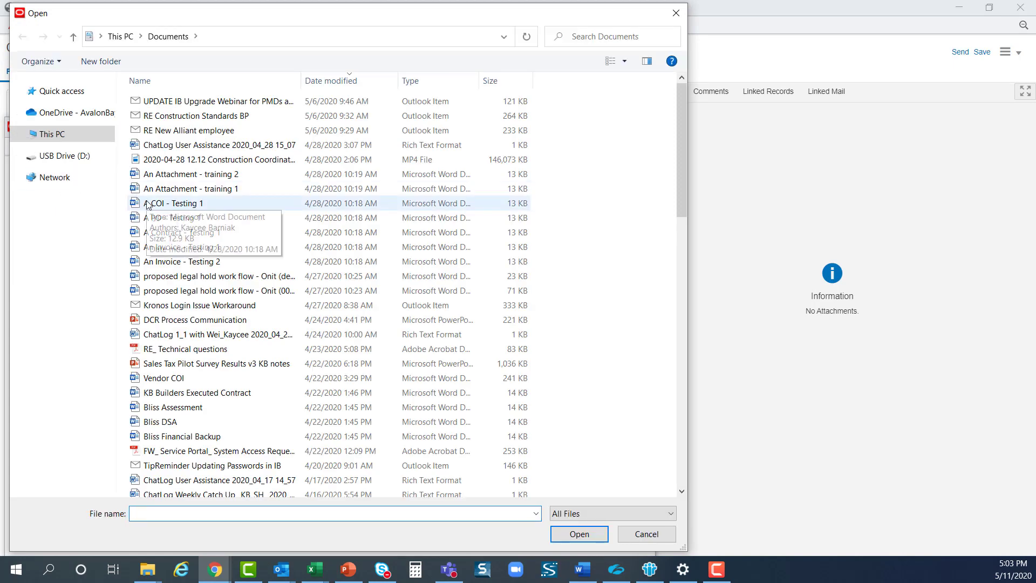
pyautogui.doubleClick(159, 247)
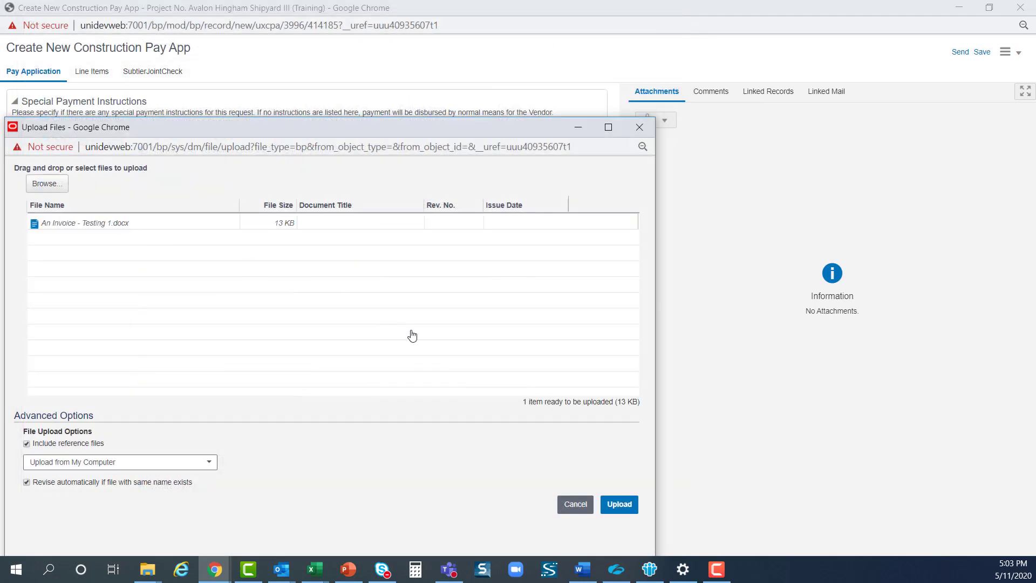
pyautogui.click(618, 501)
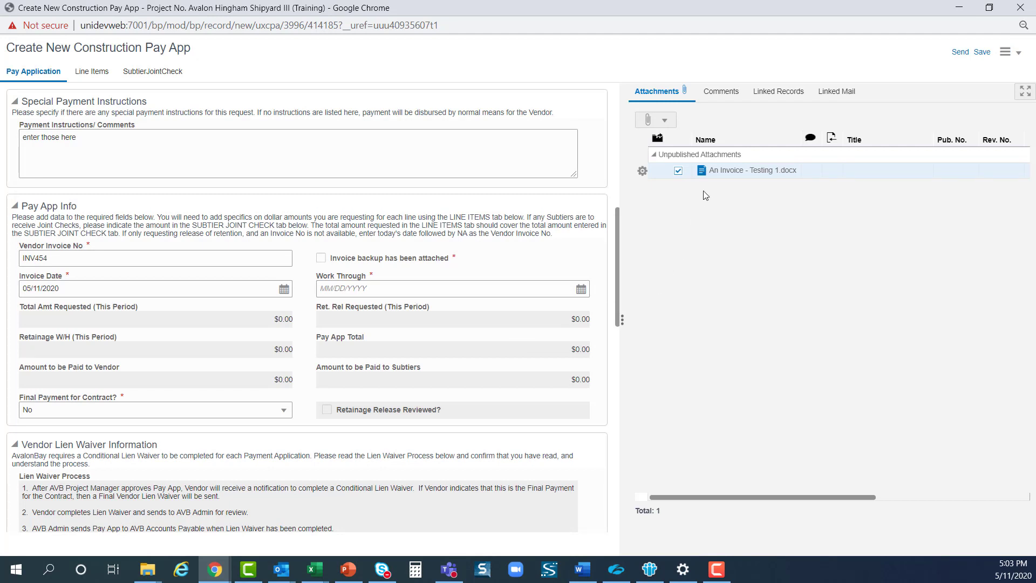
# Mark the invoice backup as attached and set the Work Through date to 05/11/2020.
pyautogui.click(320, 258)
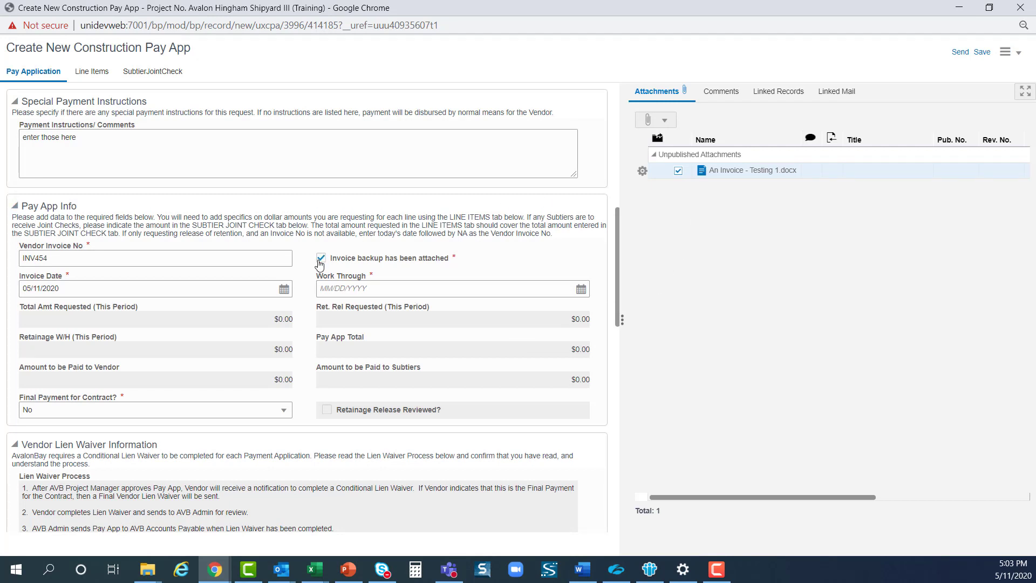
pyautogui.click(580, 290)
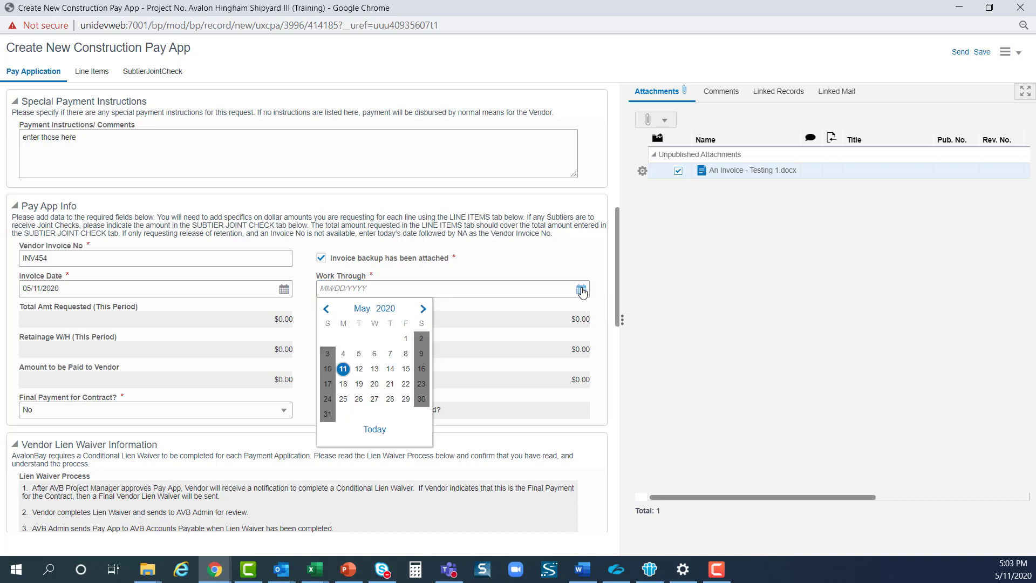
pyautogui.click(343, 370)
# Answer Yes to having read and understood the Lien Waiver Process in the Vendor Lien Waiver Information section.
pyautogui.scroll(-2, 618, 288)
pyautogui.moveTo(619, 313); pyautogui.dragTo(619, 382)
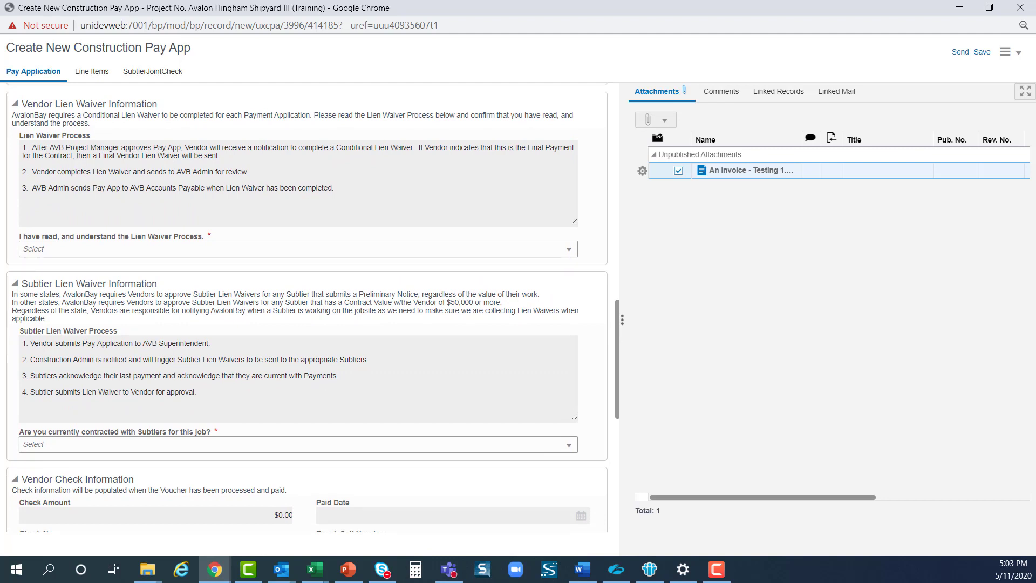
pyautogui.click(16, 105)
pyautogui.click(16, 106)
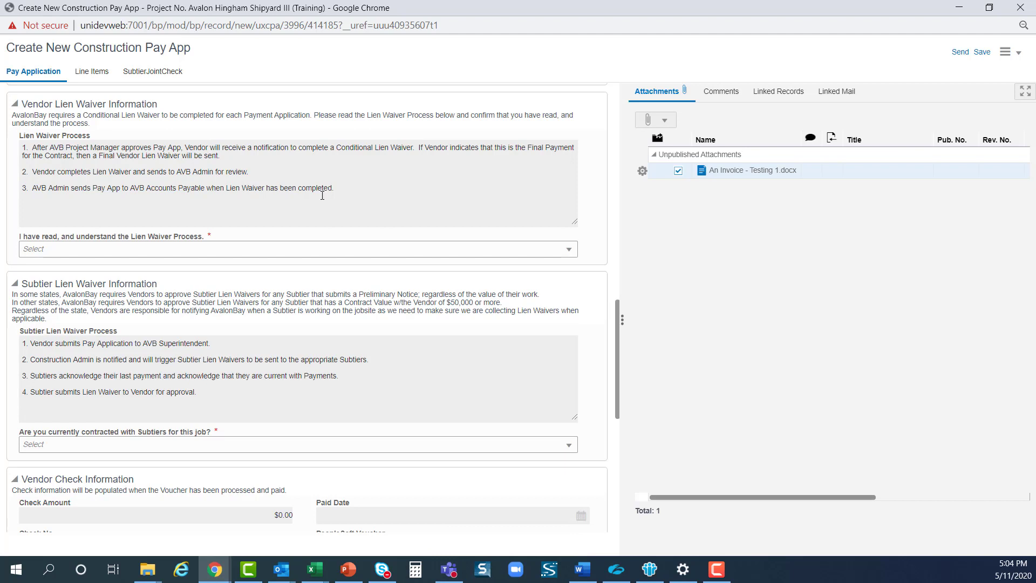
pyautogui.click(202, 251)
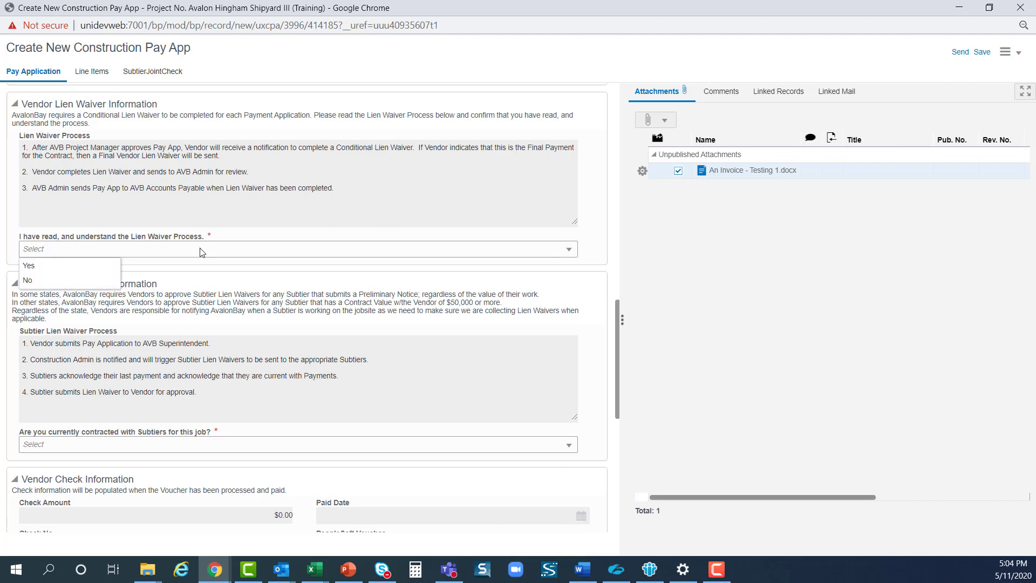
pyautogui.click(86, 272)
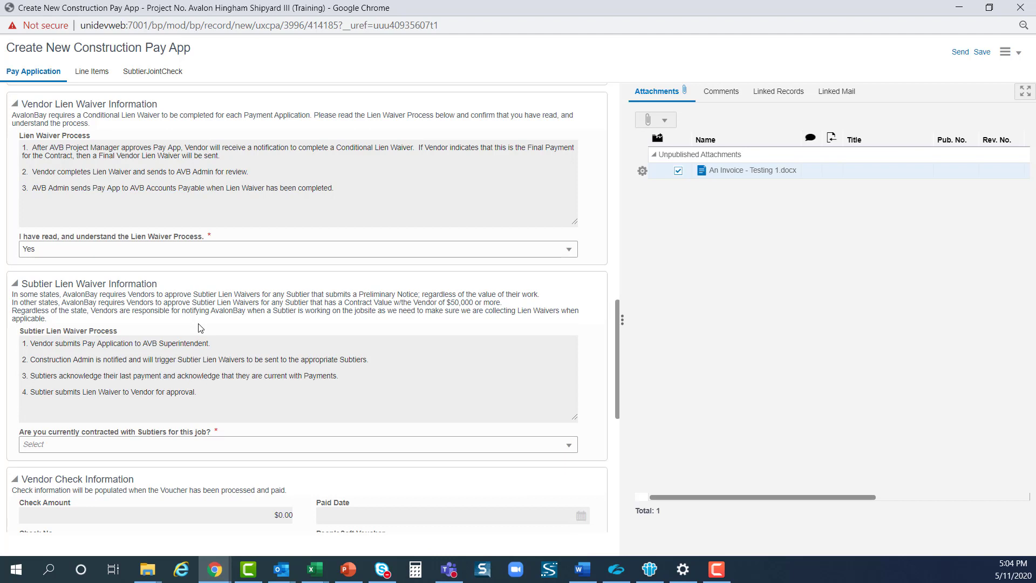
# Answer the question about being contracted with Subtiers for this job with "Subtiers are not employed for this Project".
pyautogui.click(225, 448)
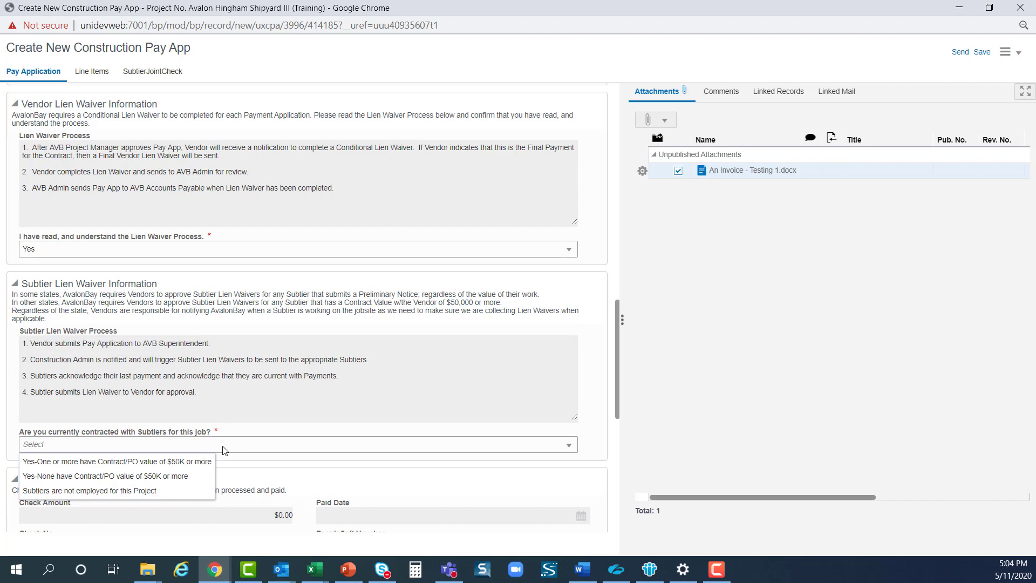
pyautogui.click(182, 491)
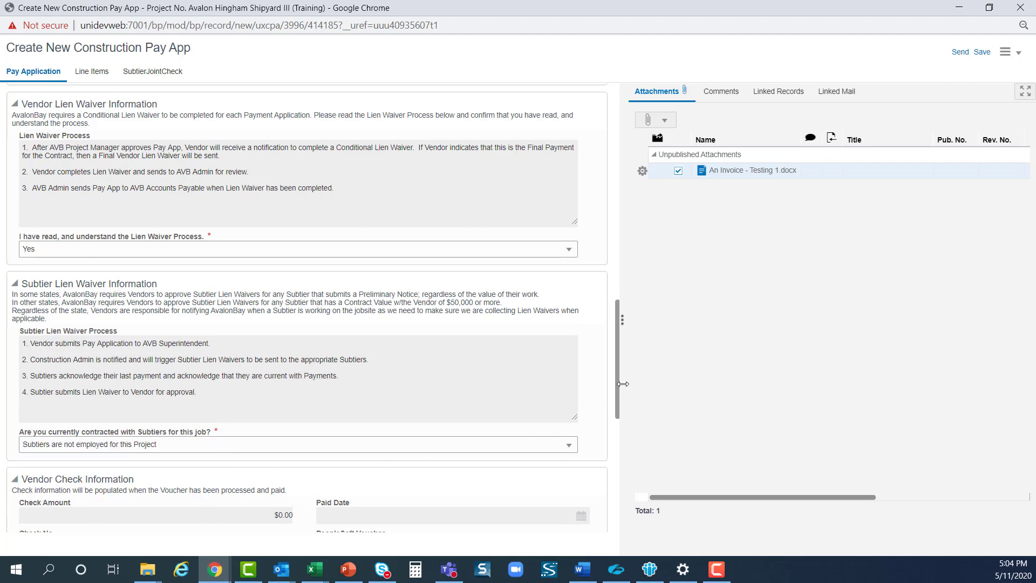
pyautogui.scroll(-5, 619, 383)
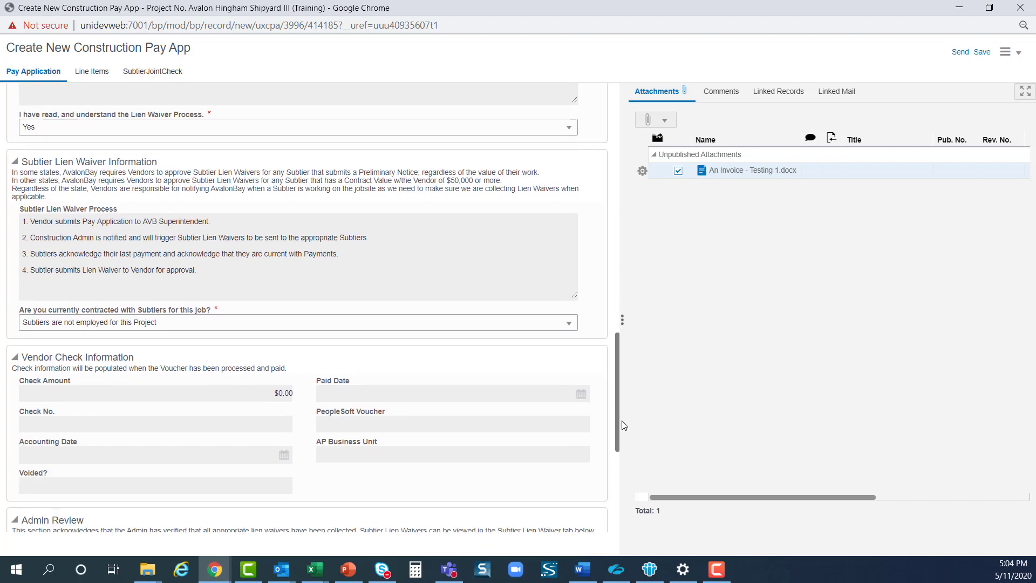
pyautogui.scroll(-2, 620, 481)
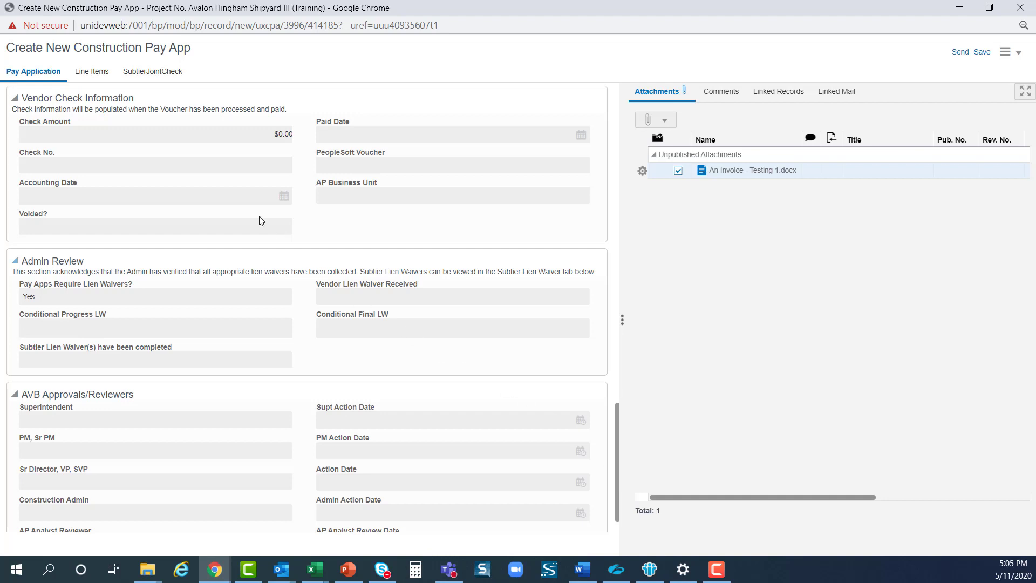
# Add the contract's line items to the pay app and enter requested amounts of $769.00 for line 001 and $56,565.00 for line 002.
pyautogui.click(98, 75)
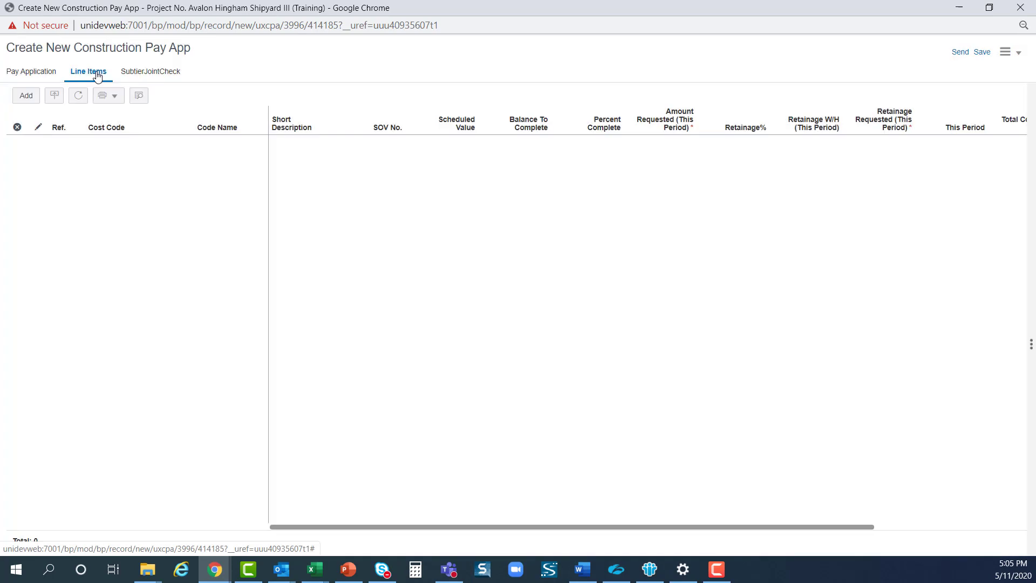
pyautogui.click(25, 97)
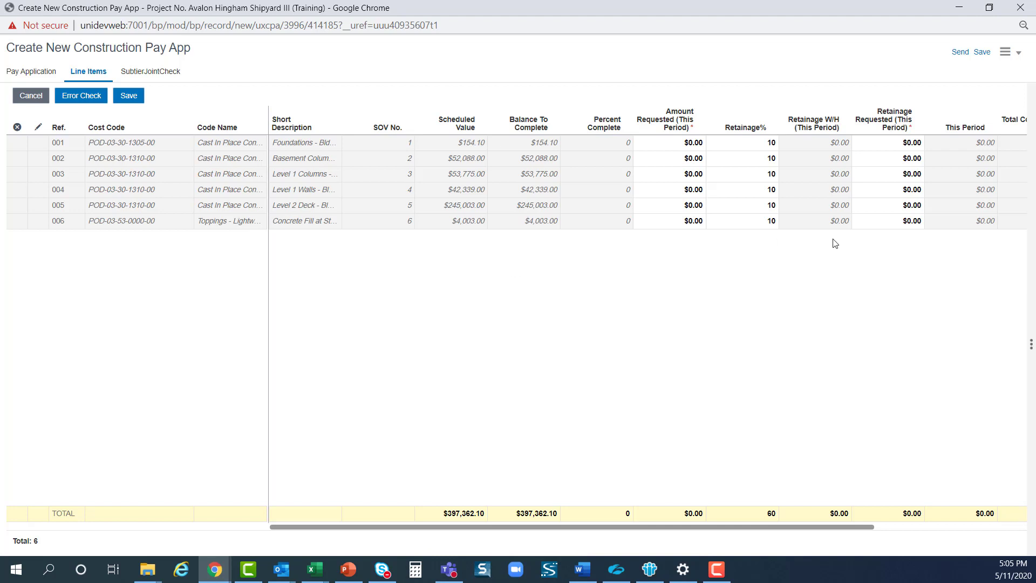
pyautogui.click(673, 149)
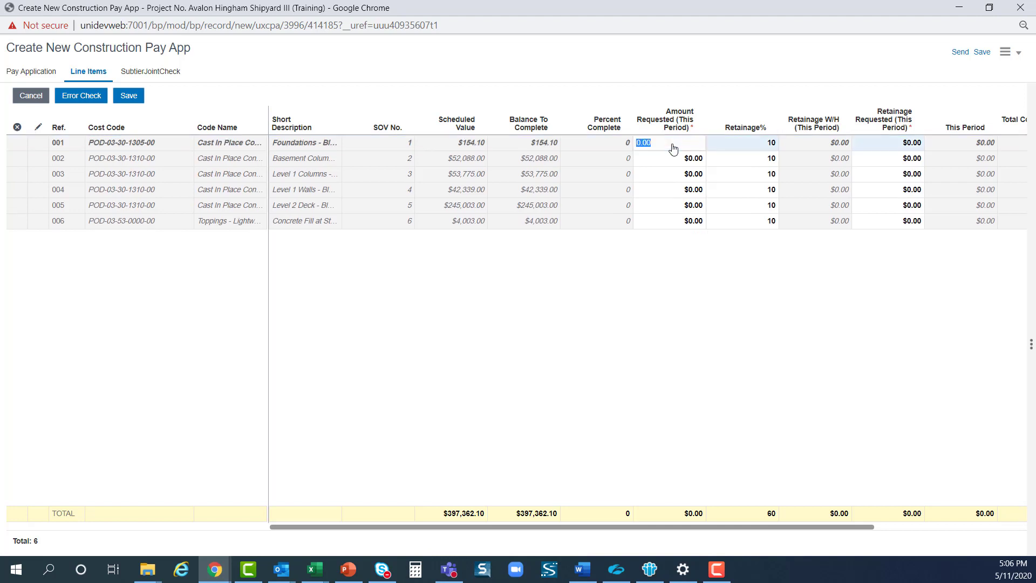
pyautogui.write('769')
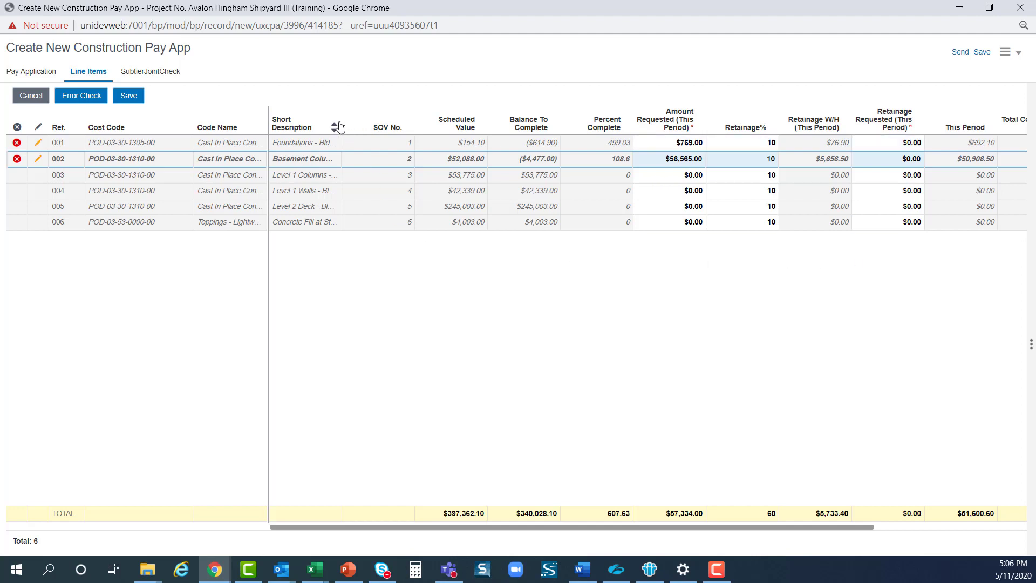
# Widen the Short Description column to fit the full descriptions and try to save the line items.
pyautogui.moveTo(341, 123); pyautogui.dragTo(407, 120)
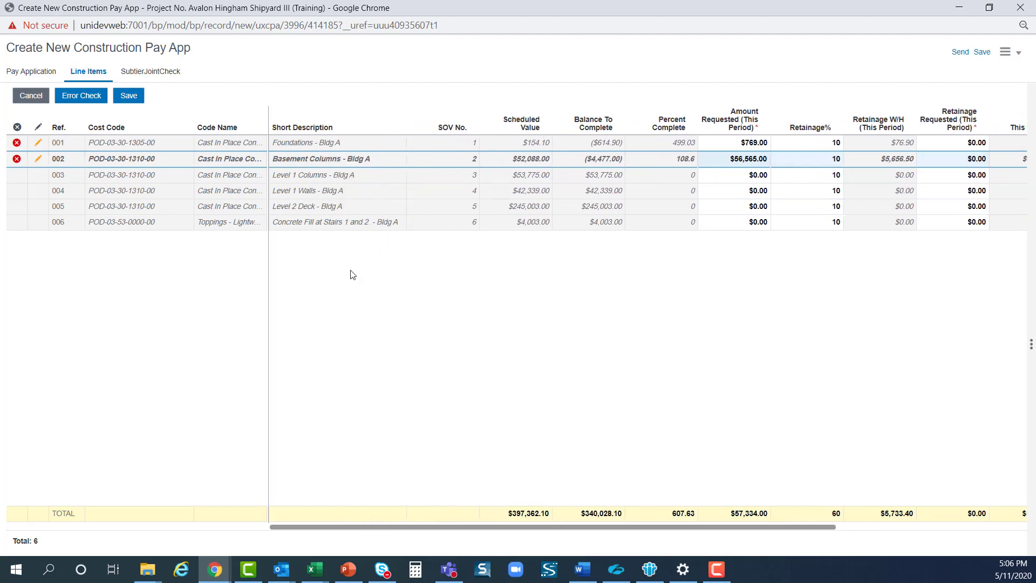
pyautogui.click(138, 102)
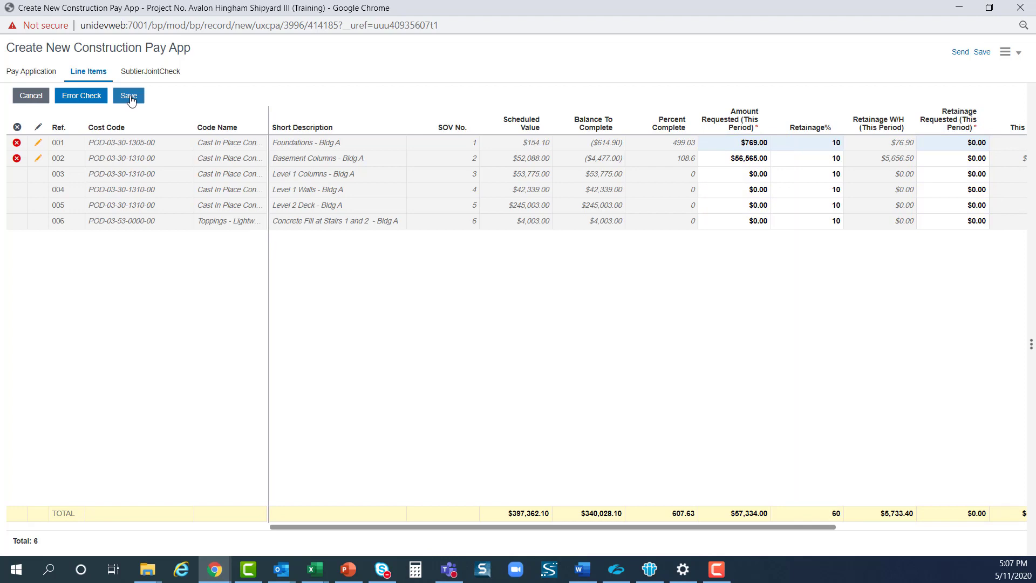
# Clear the requested amount for Foundations - Bldg A, and request $67,000.00 for Basement Columns and $786.00 for Level 1 Columns.
pyautogui.click(740, 147)
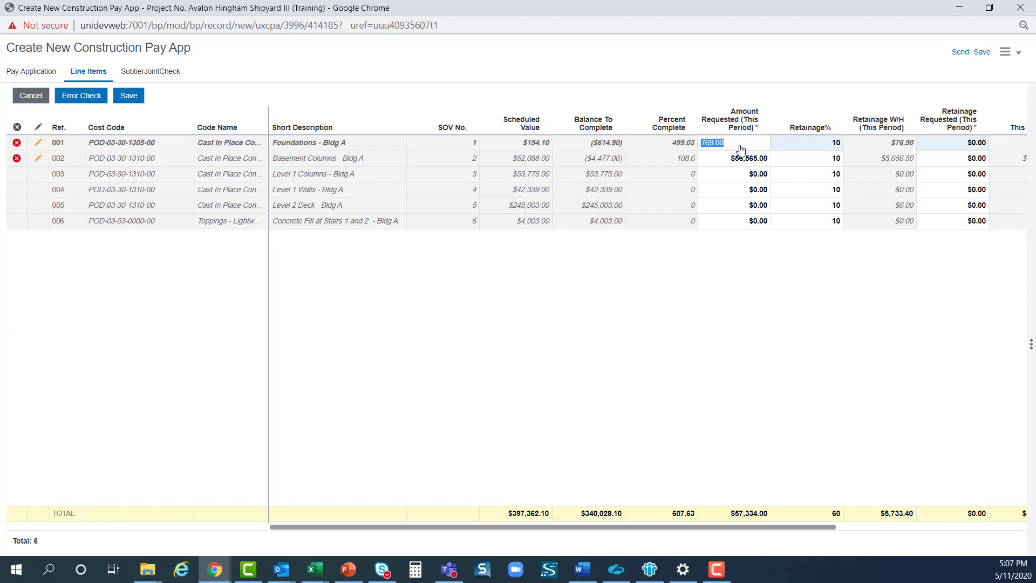
pyautogui.press('BackSpace')
pyautogui.click(741, 159)
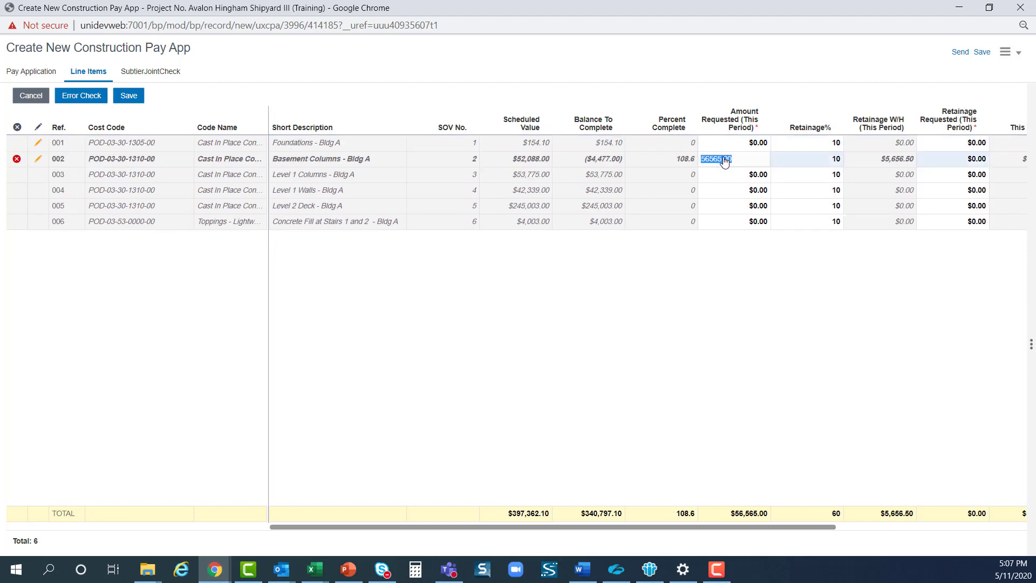
pyautogui.write('67,000')
pyautogui.click(728, 178)
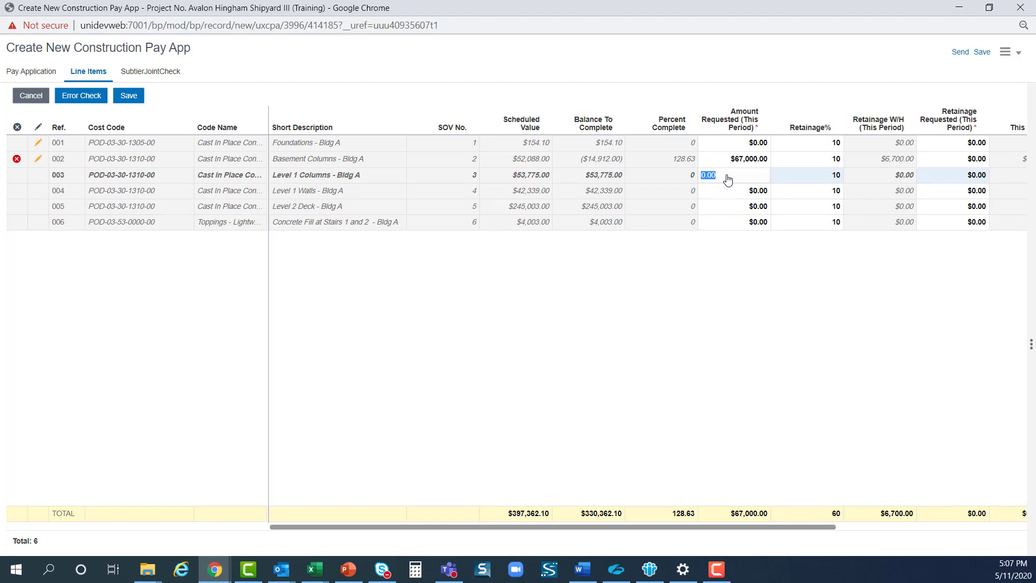
pyautogui.write('786')
pyautogui.click(693, 320)
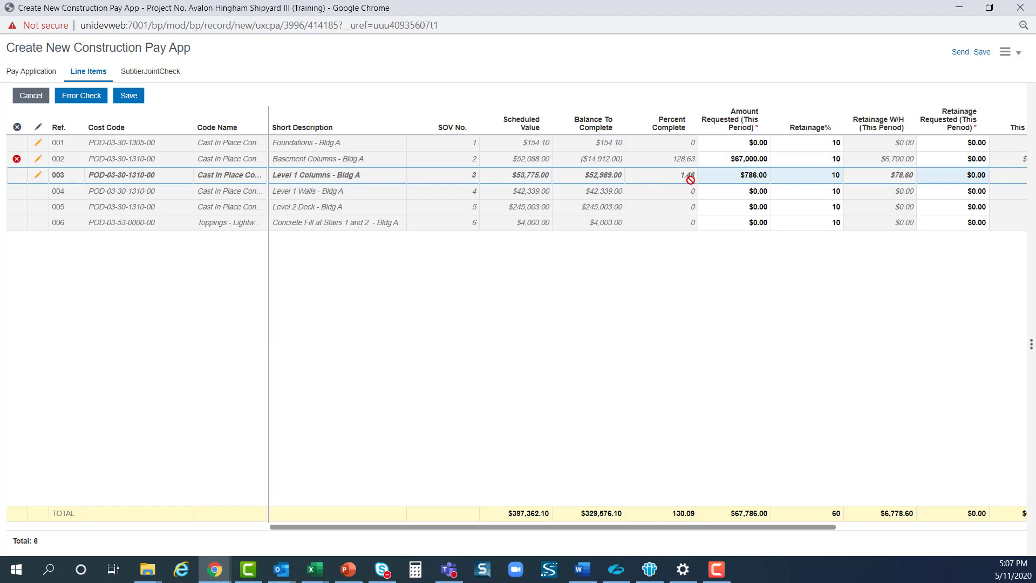
# Set the amount requested this period for Basement Columns - Bldg A to $2,456.00 and save the line items.
pyautogui.click(728, 160)
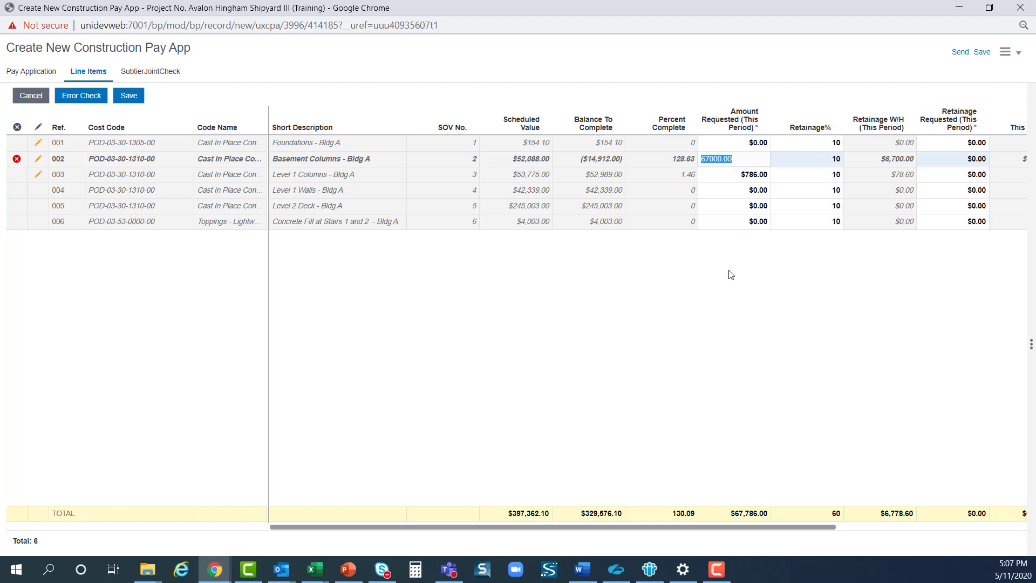
pyautogui.write('2456')
pyautogui.press('Return')
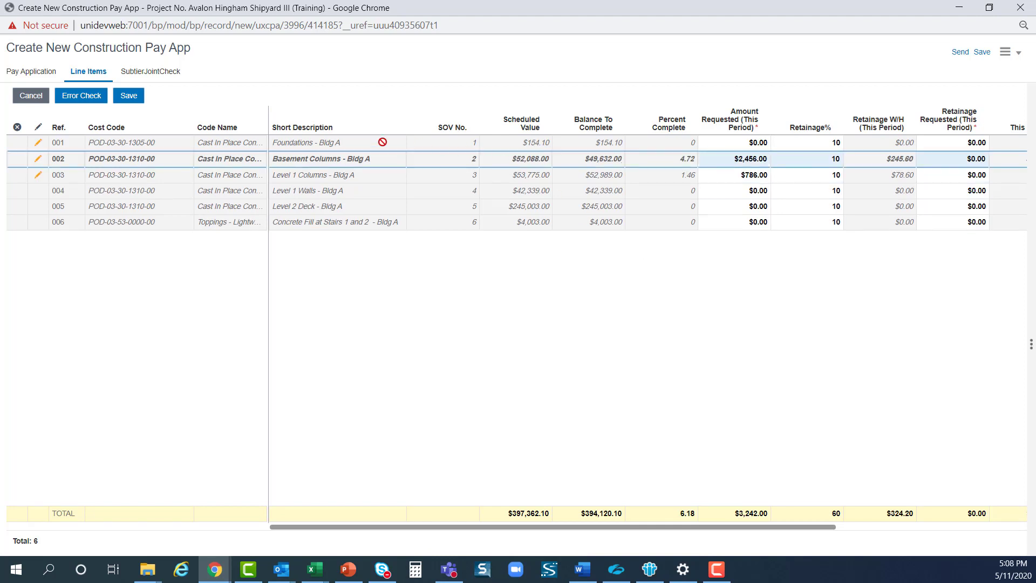
pyautogui.click(129, 96)
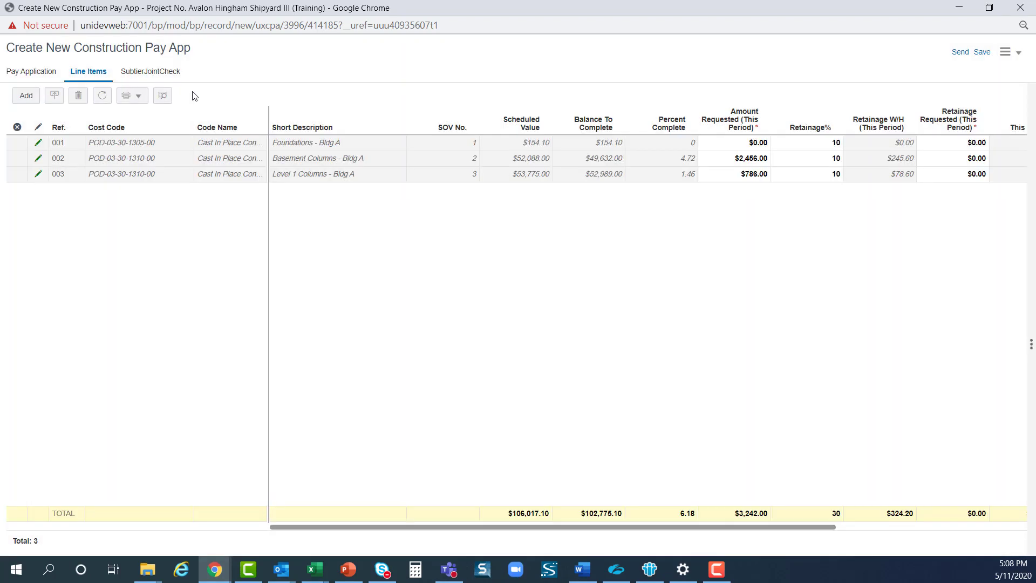
# Examine the fields of a new subtier joint check entry and return to the main pay application form without adding one.
pyautogui.click(175, 77)
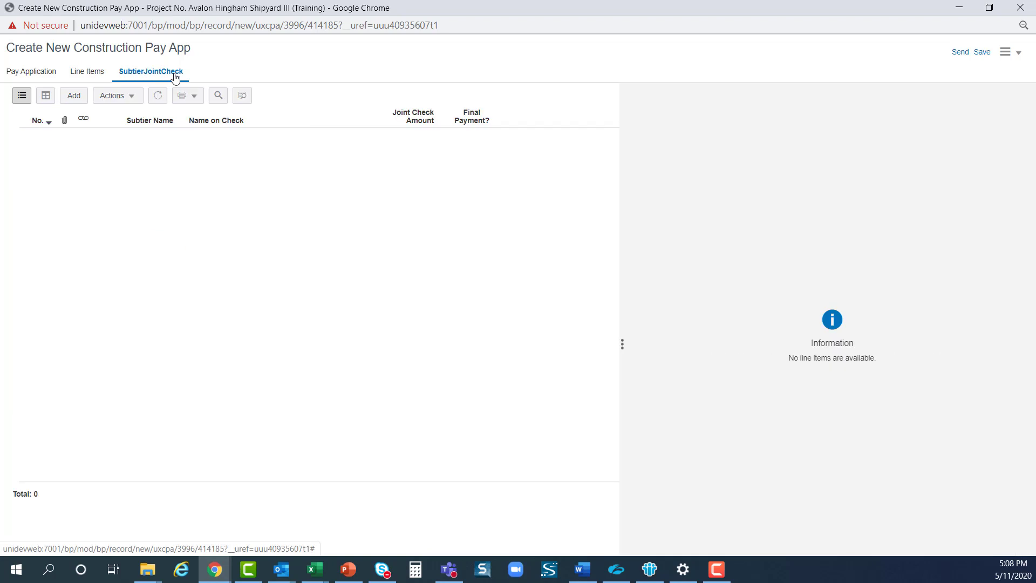
pyautogui.click(70, 97)
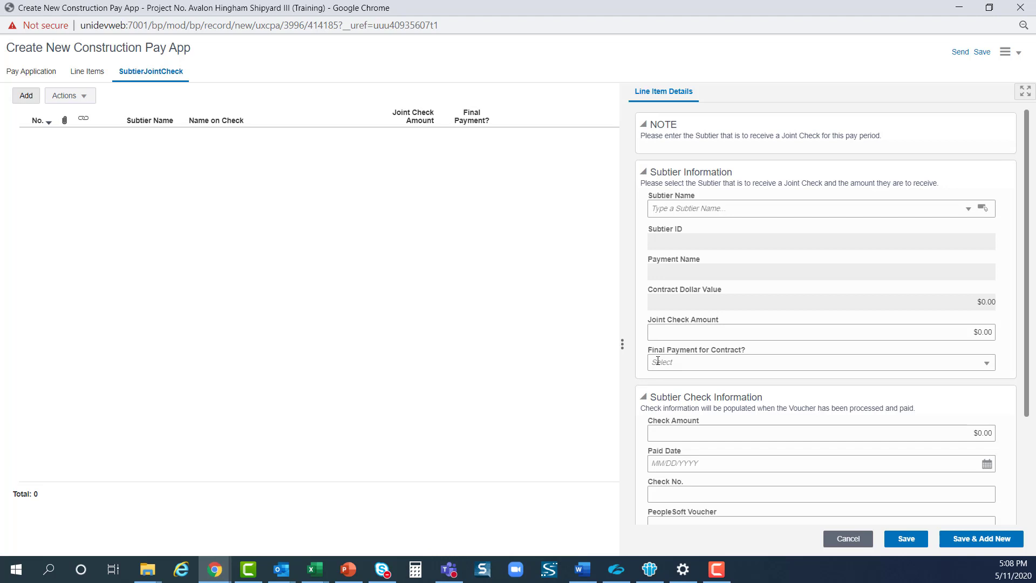
pyautogui.click(32, 72)
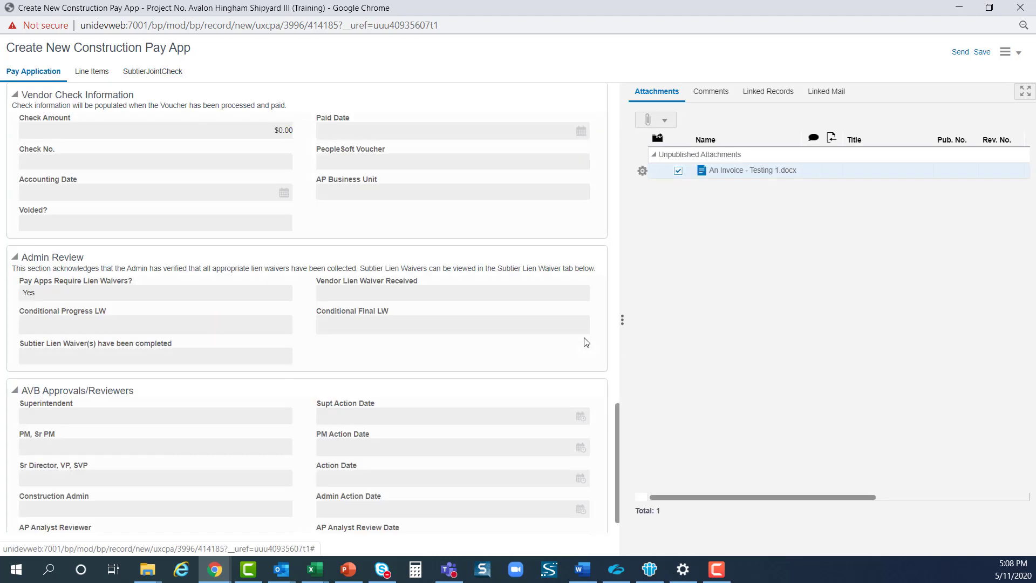
# Send the pay app with the Submit workflow action to 02 Supt Review and dismiss the notification.
pyautogui.click(960, 52)
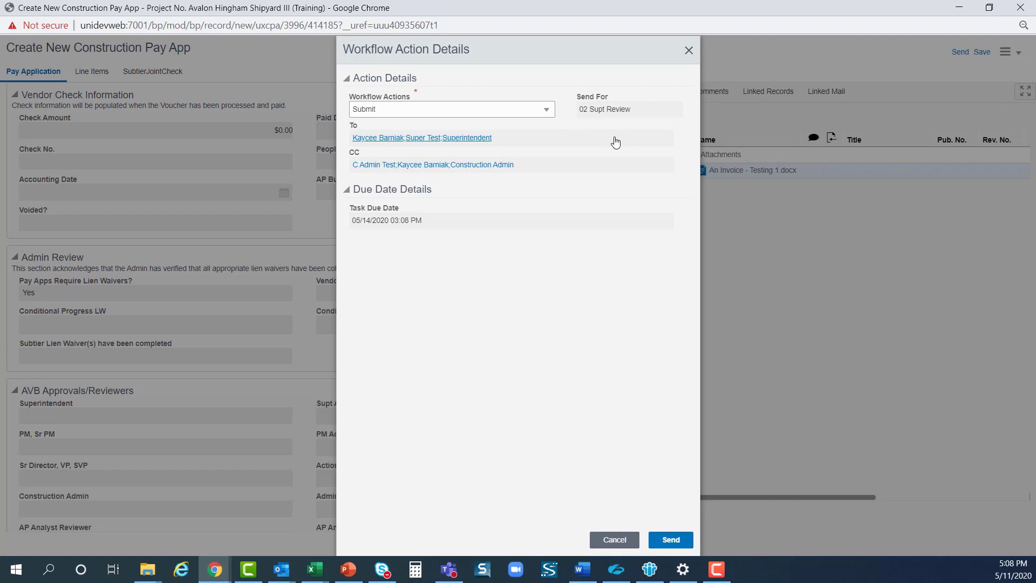
pyautogui.click(670, 540)
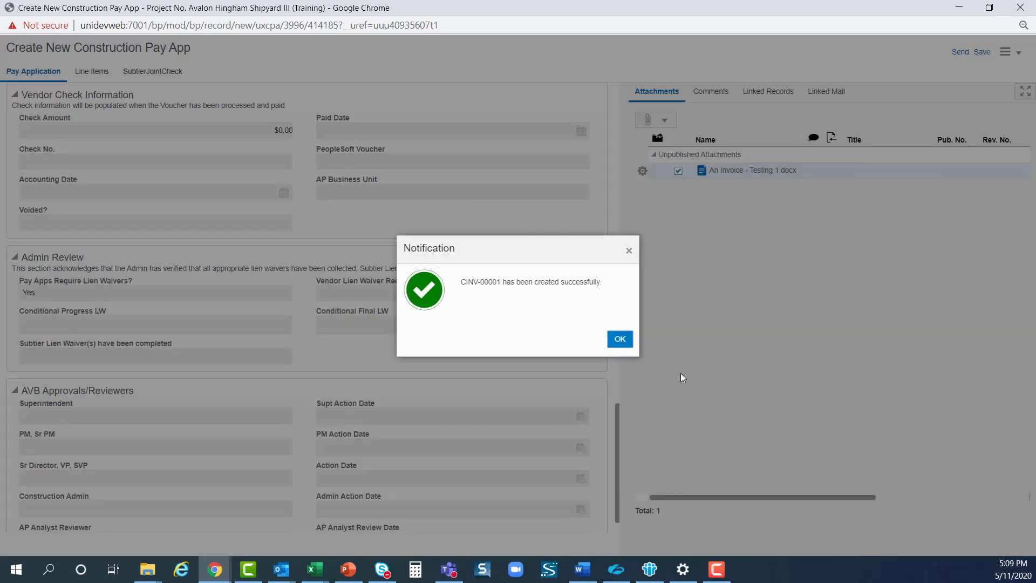
pyautogui.click(620, 338)
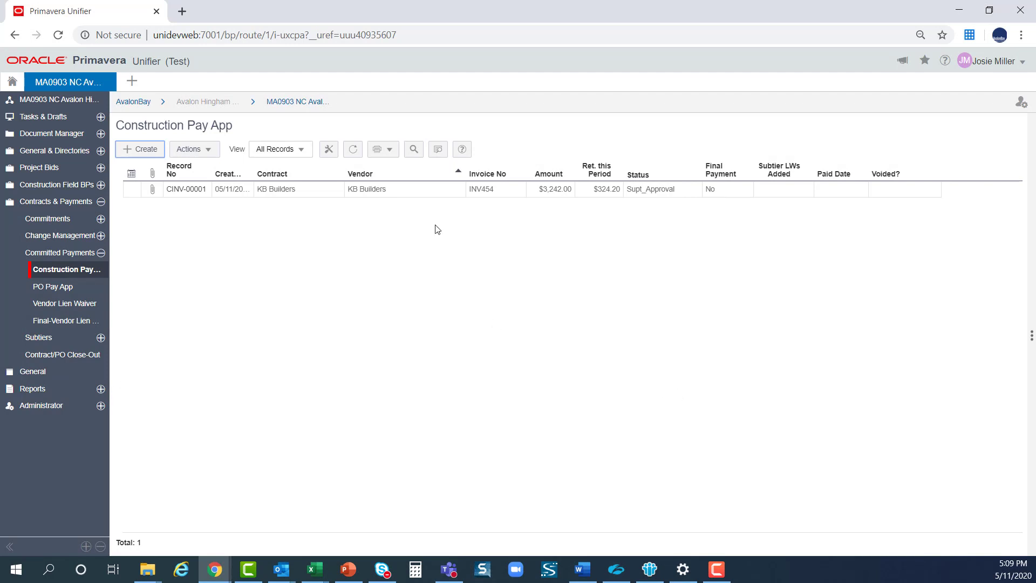
# Review the record details, workflow progress and attachments of the submitted KB Builders pay app.
pyautogui.click(432, 196)
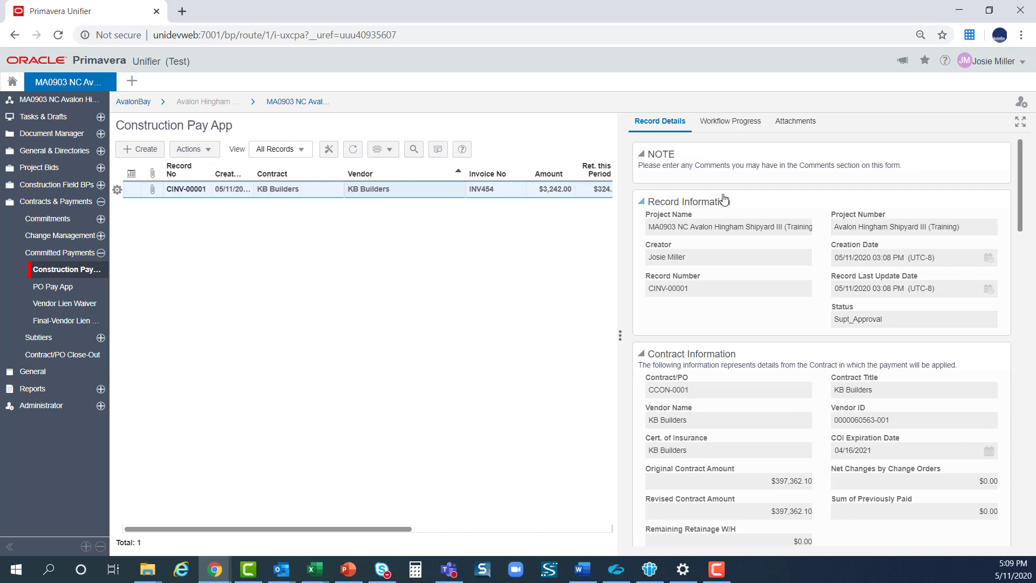
pyautogui.click(739, 132)
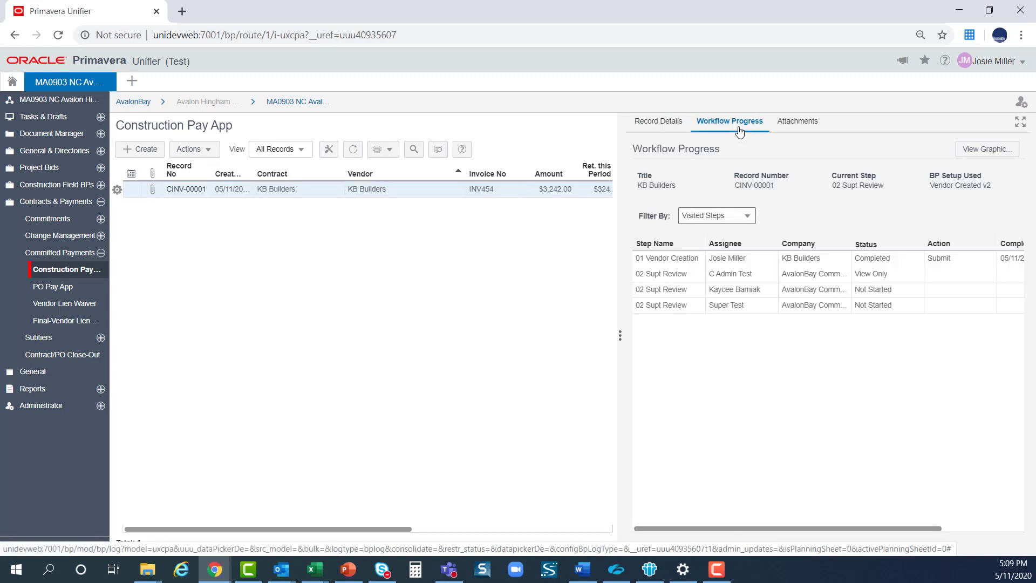
pyautogui.click(804, 126)
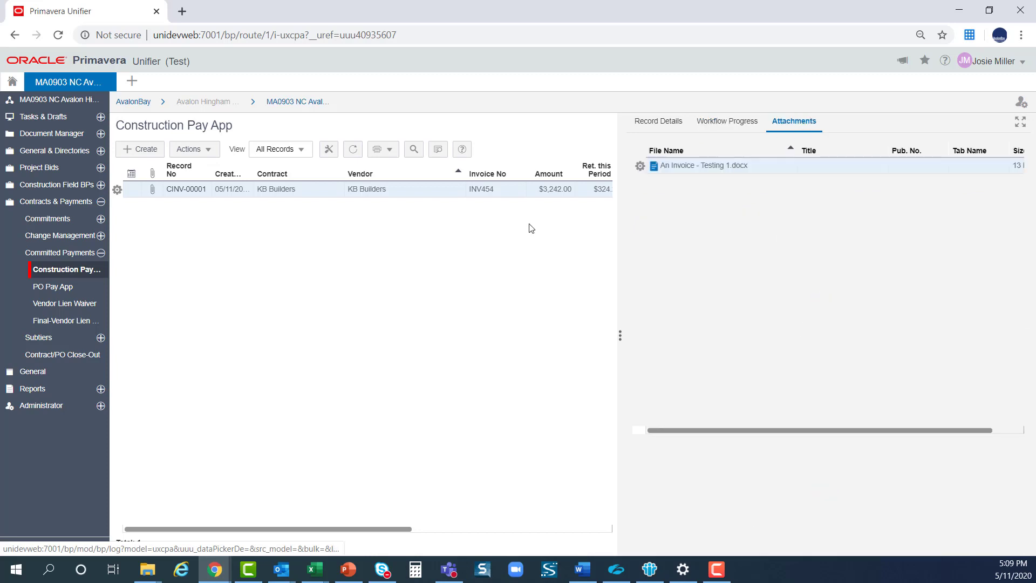
# Create another Construction Pay App for KB Builders, save it unfilled as a draft and close its window.
pyautogui.click(150, 156)
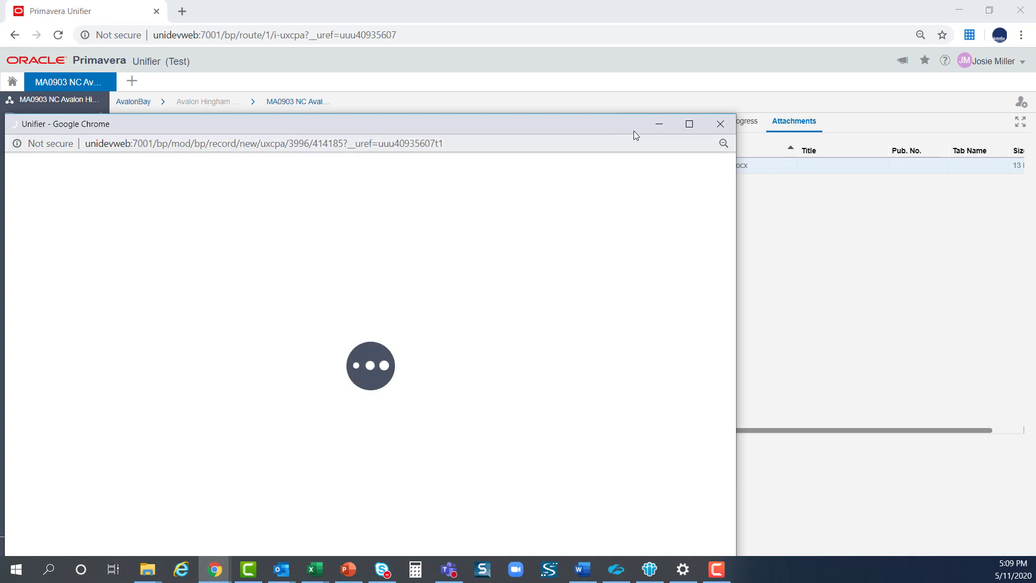
pyautogui.click(689, 123)
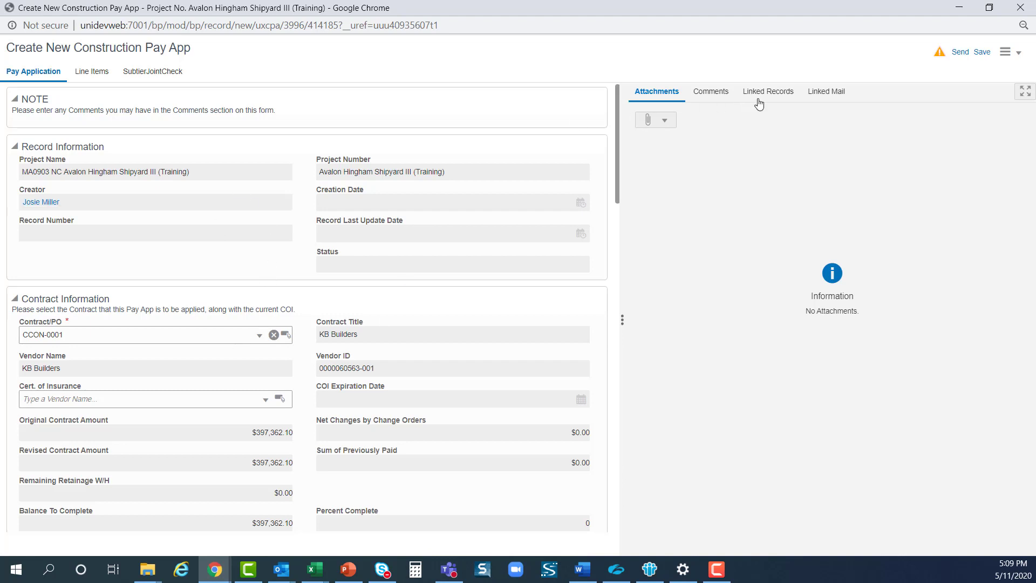
pyautogui.click(982, 52)
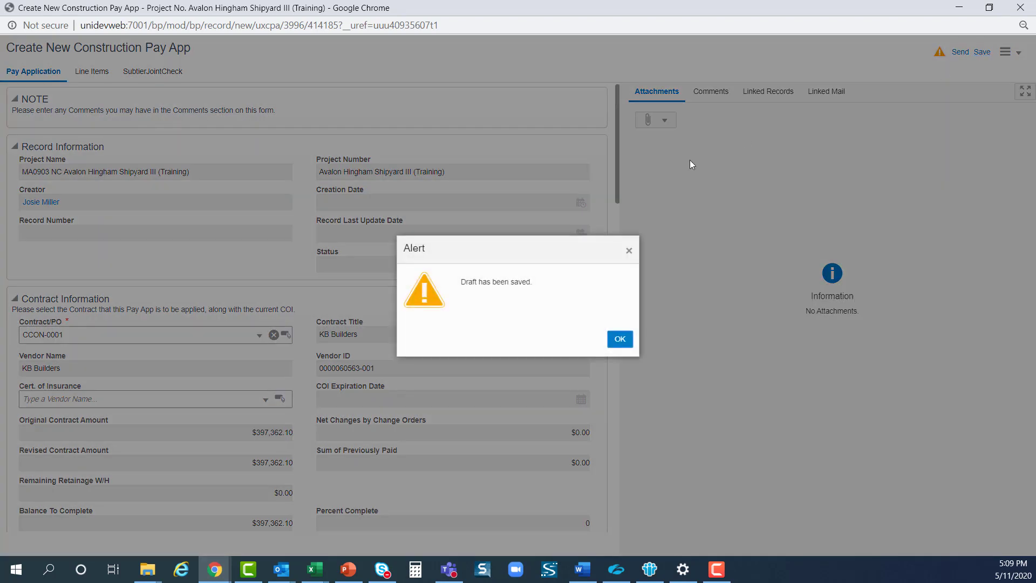
pyautogui.click(619, 339)
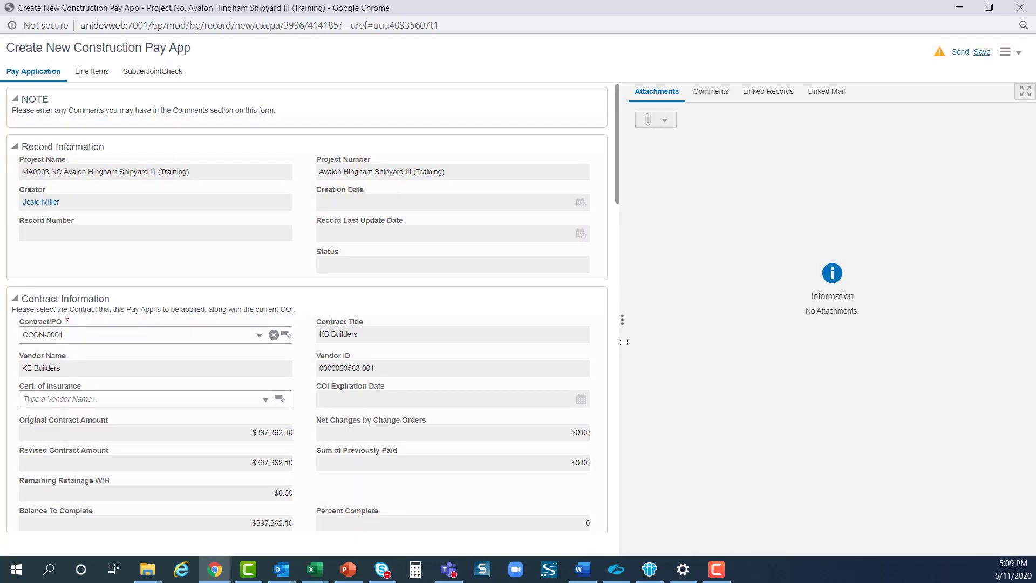
pyautogui.click(1020, 8)
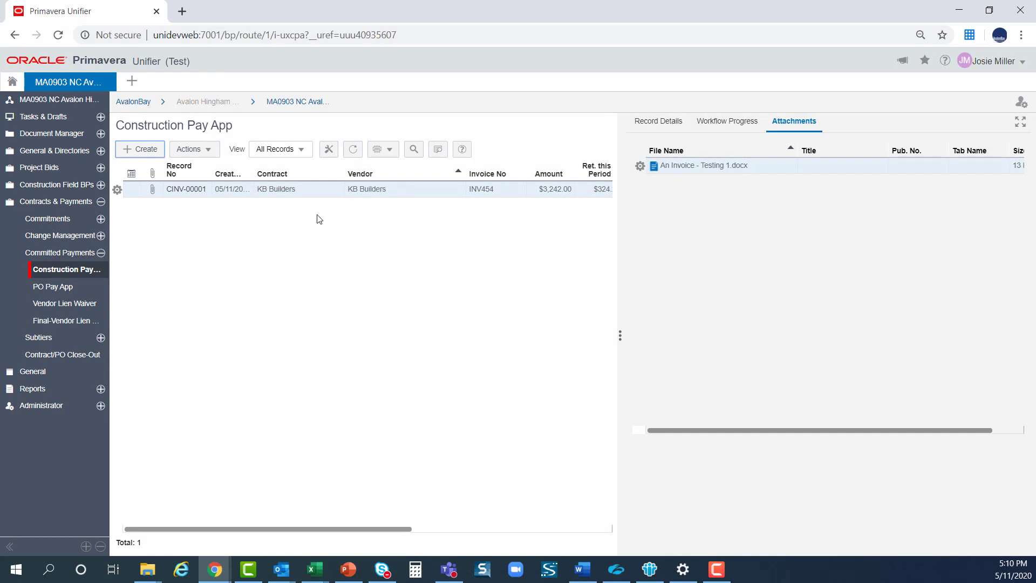
# Check the project's Drafts list for the saved pay app draft and return to the Construction Pay App log.
pyautogui.click(45, 117)
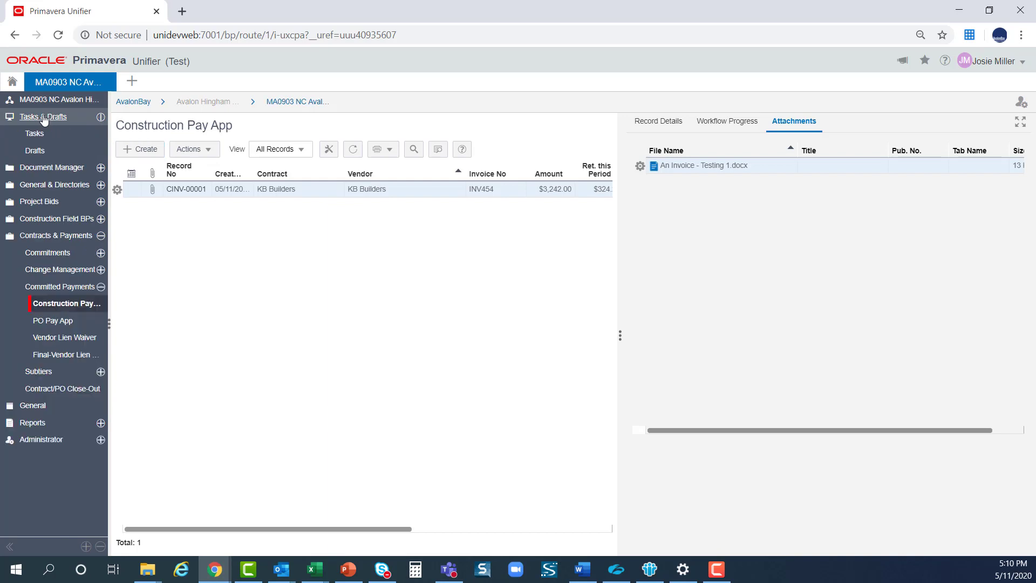
pyautogui.click(36, 151)
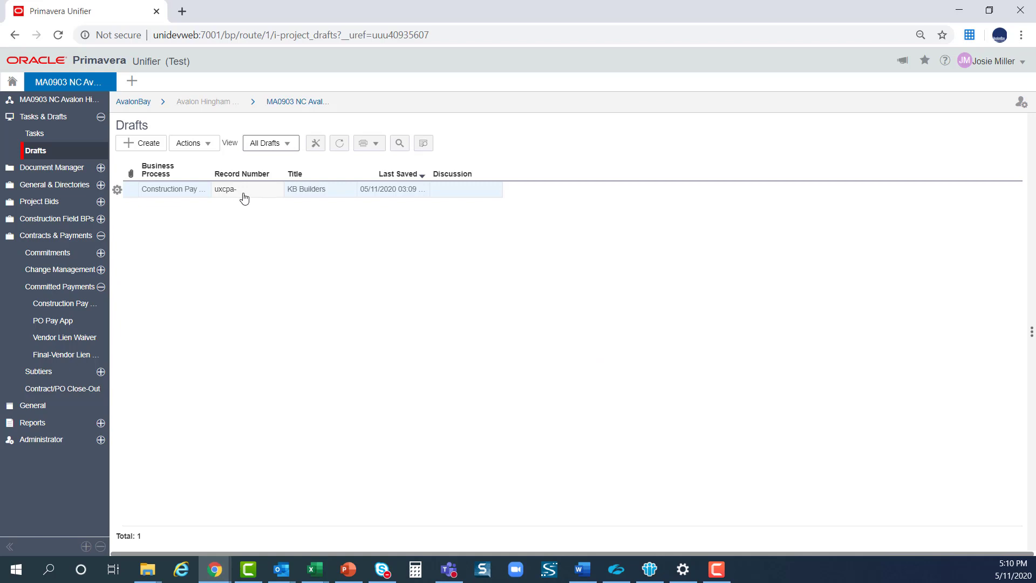
pyautogui.click(75, 304)
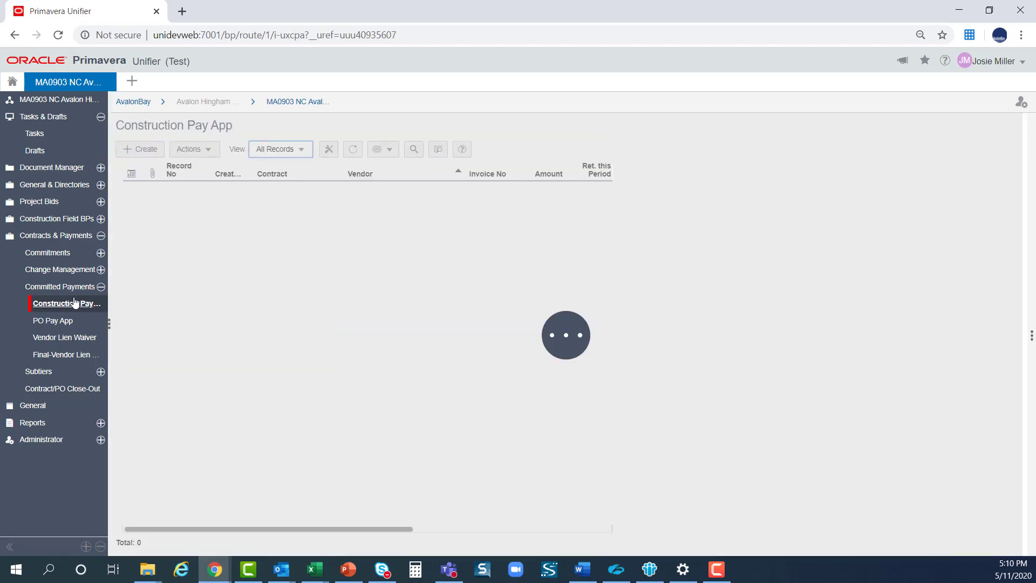